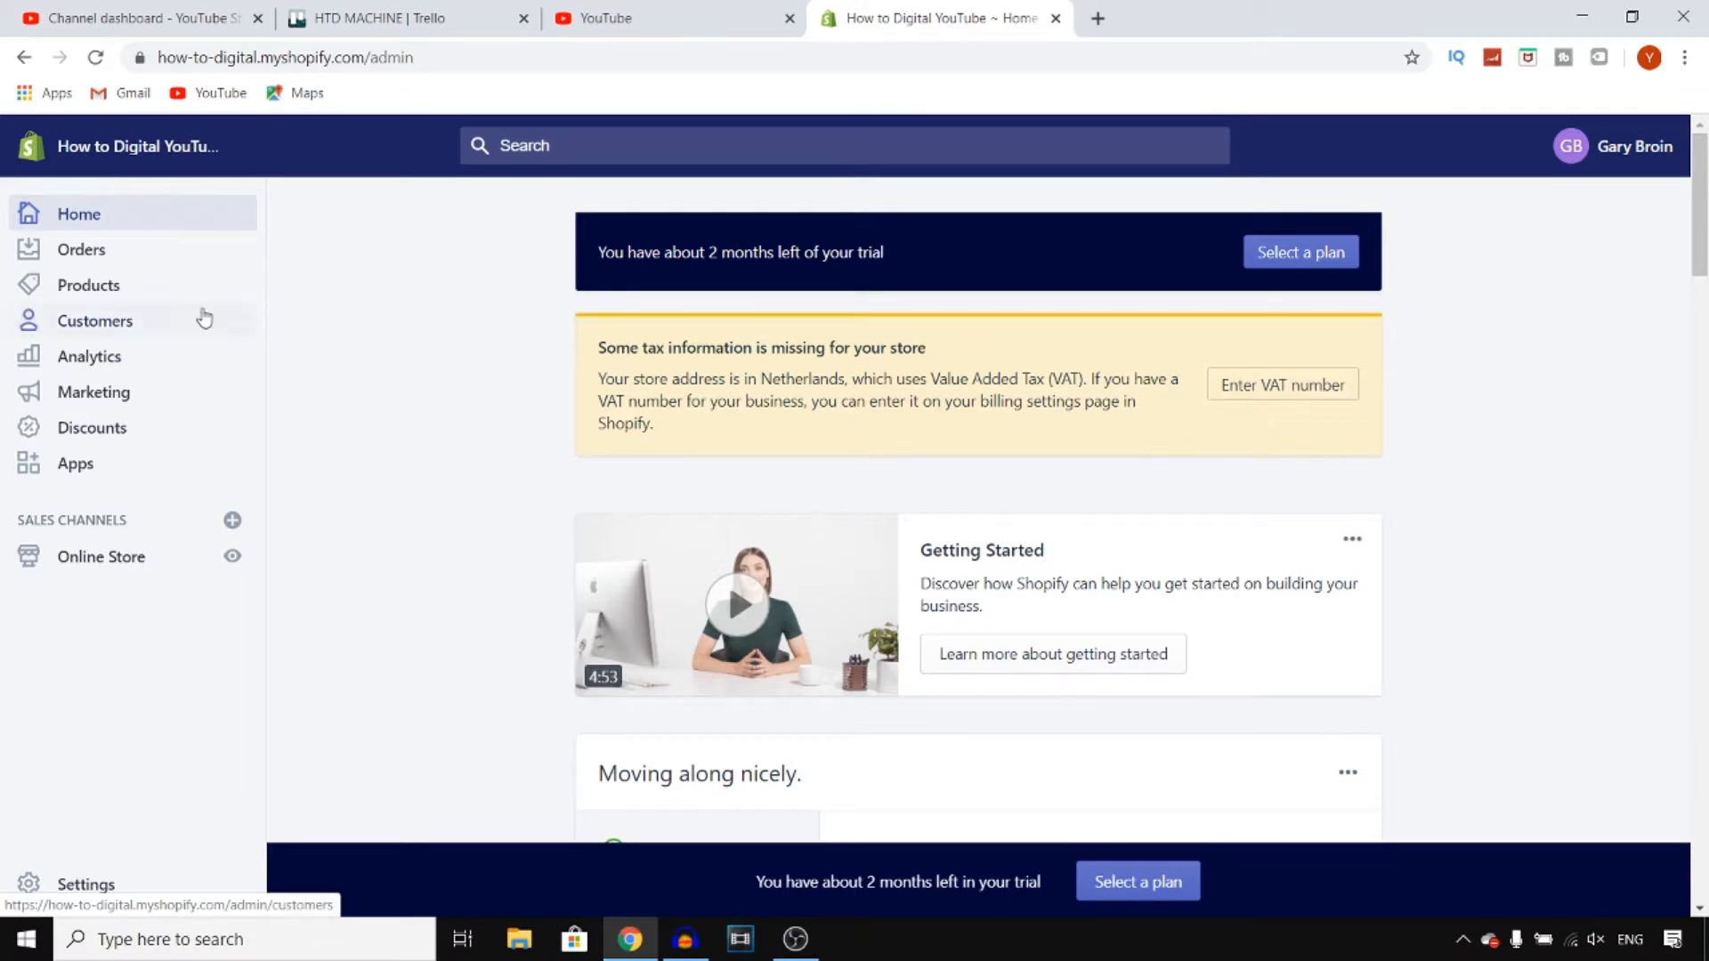
Start a new collection in the product collections and title it "Cycling Glasses".
{"action": "left_click", "coordinate": [93, 287]}
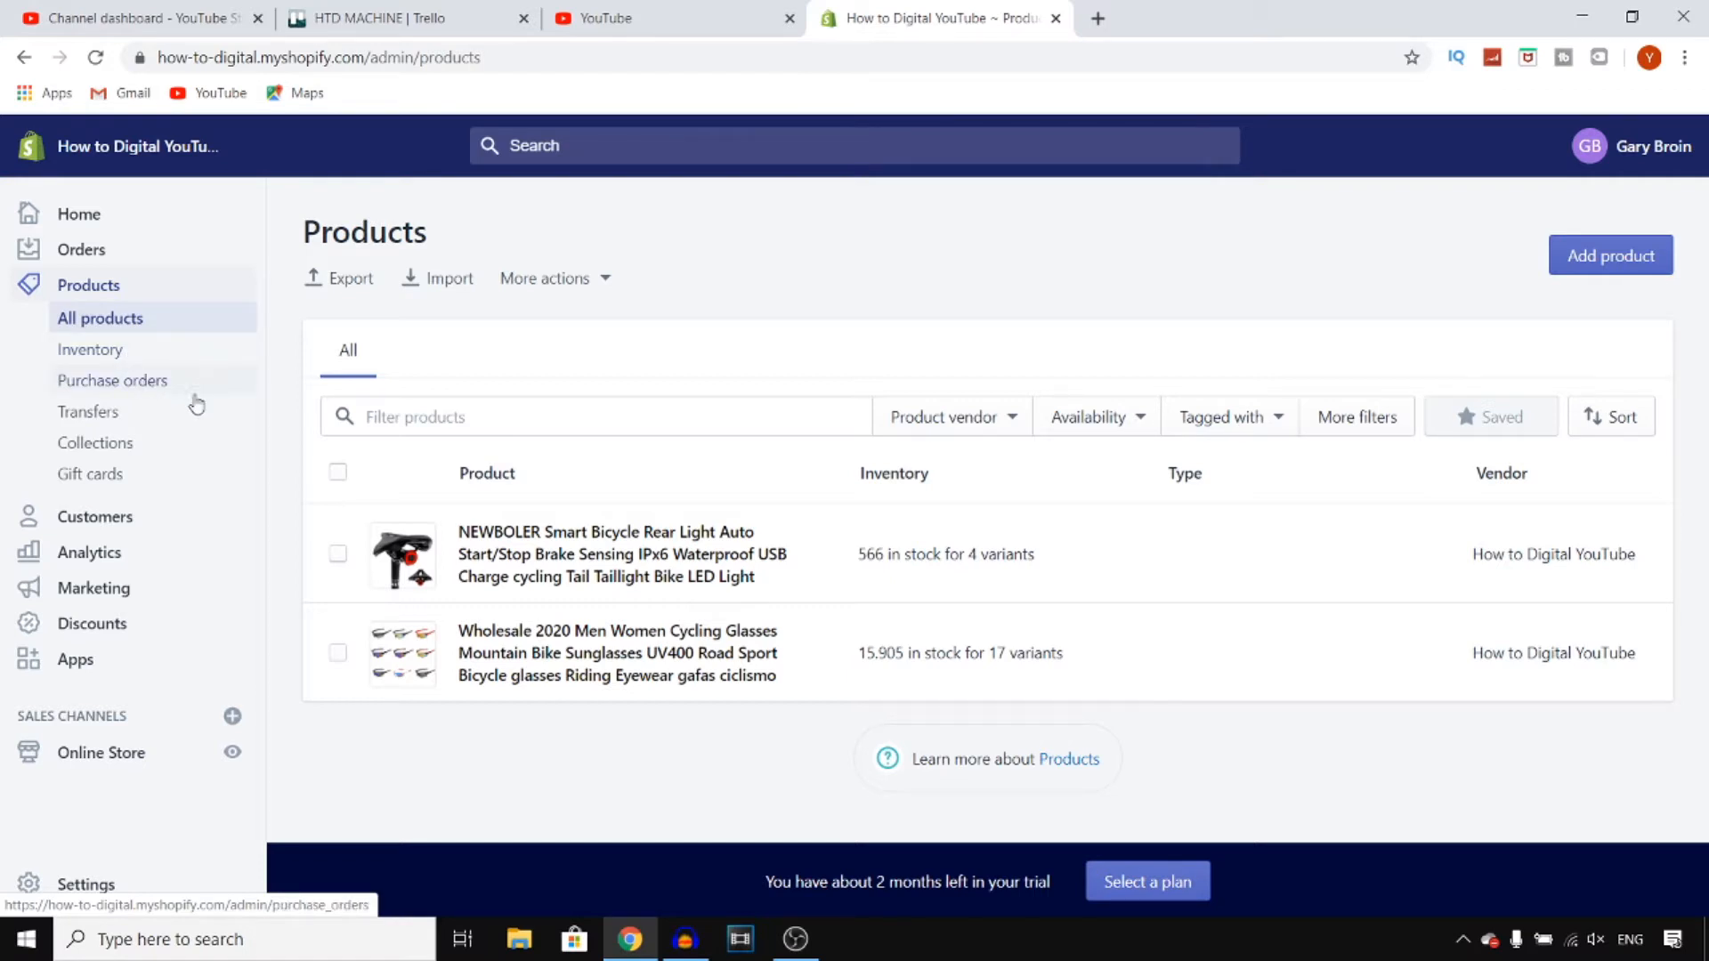
{"action": "left_click", "coordinate": [103, 454]}
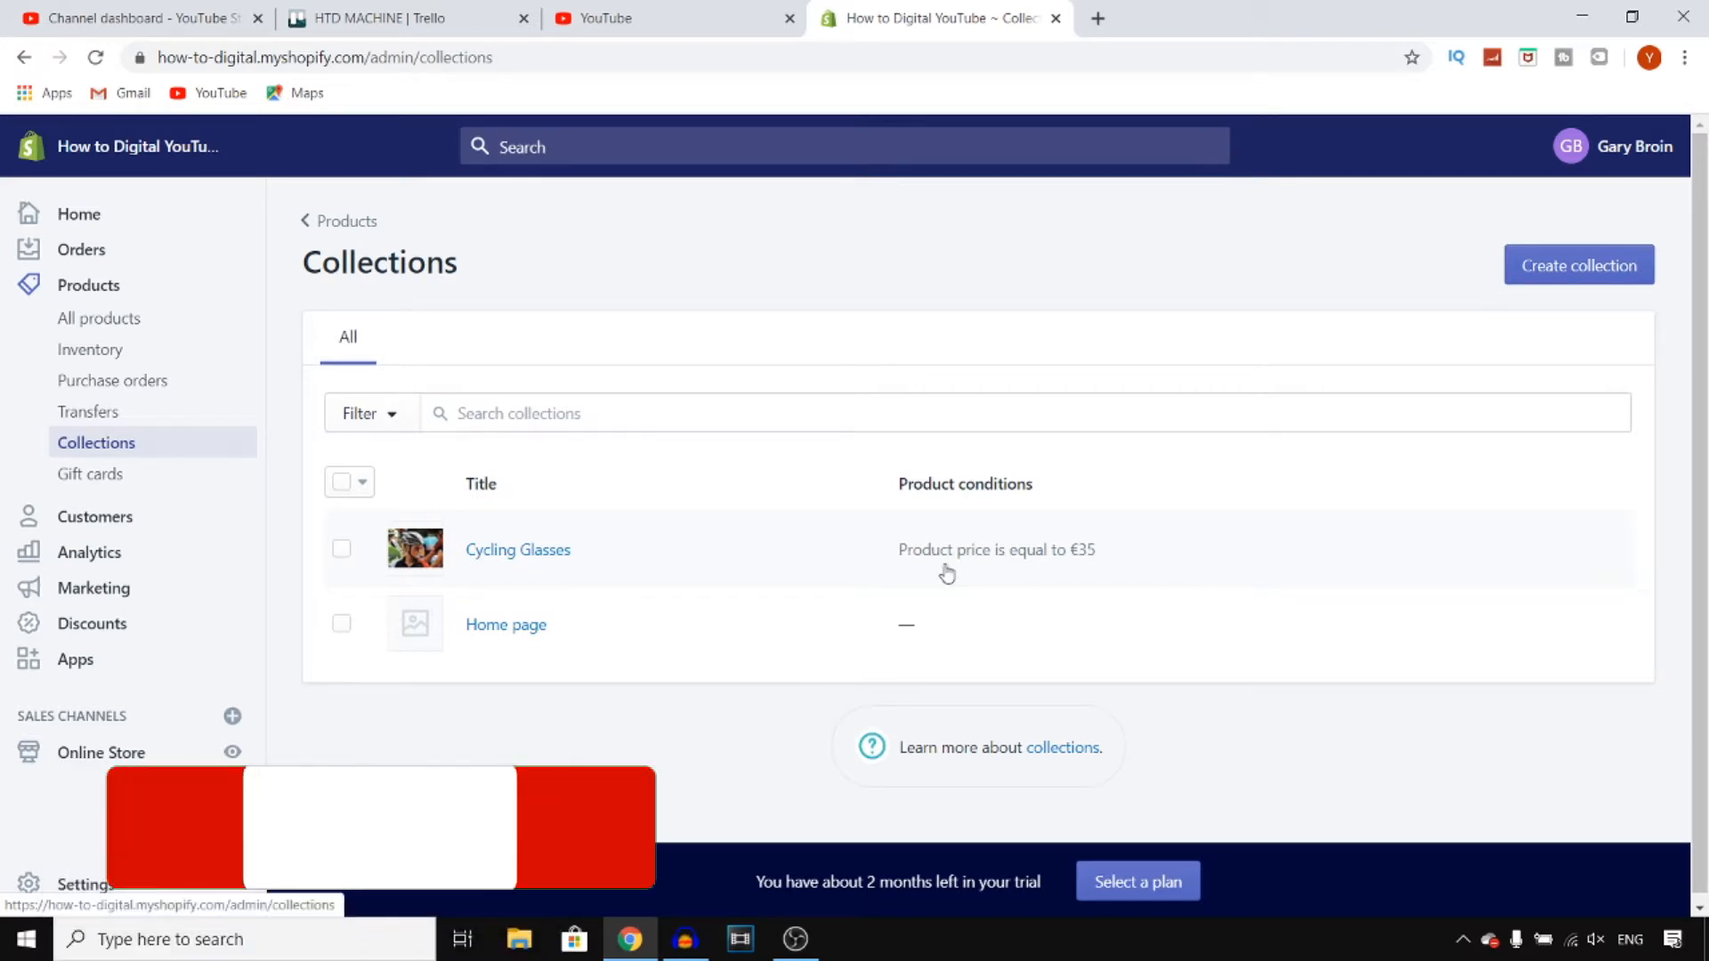
{"action": "left_click", "coordinate": [1582, 269]}
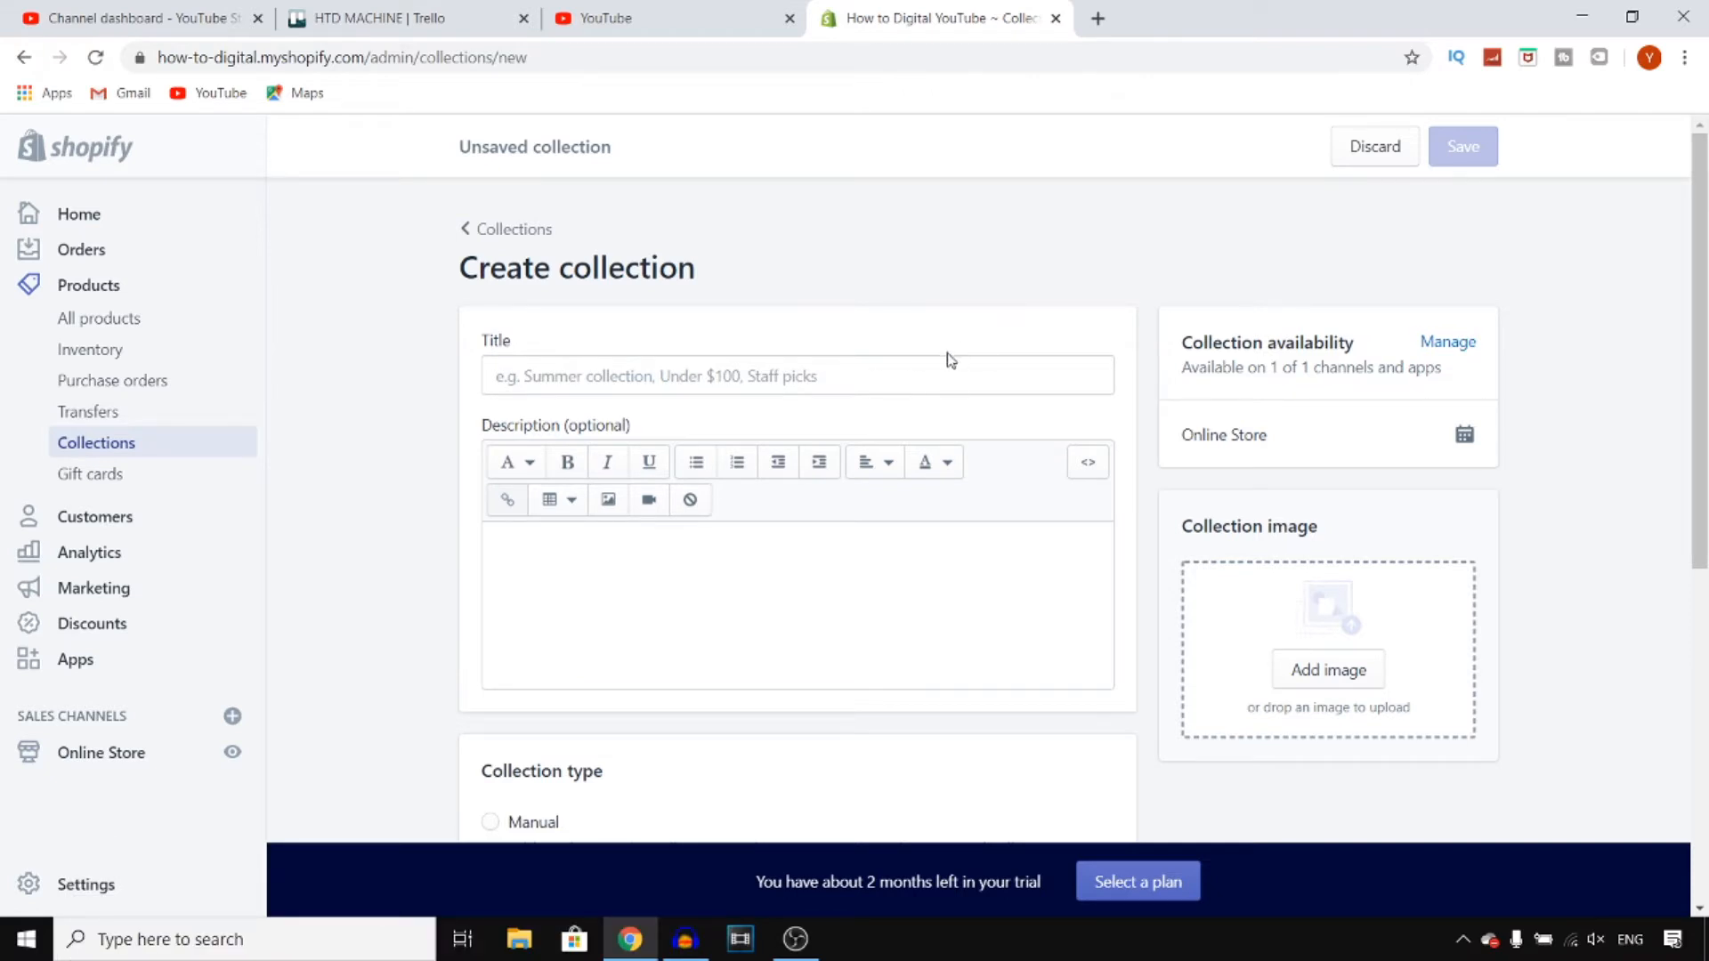
{"action": "left_click", "coordinate": [922, 381]}
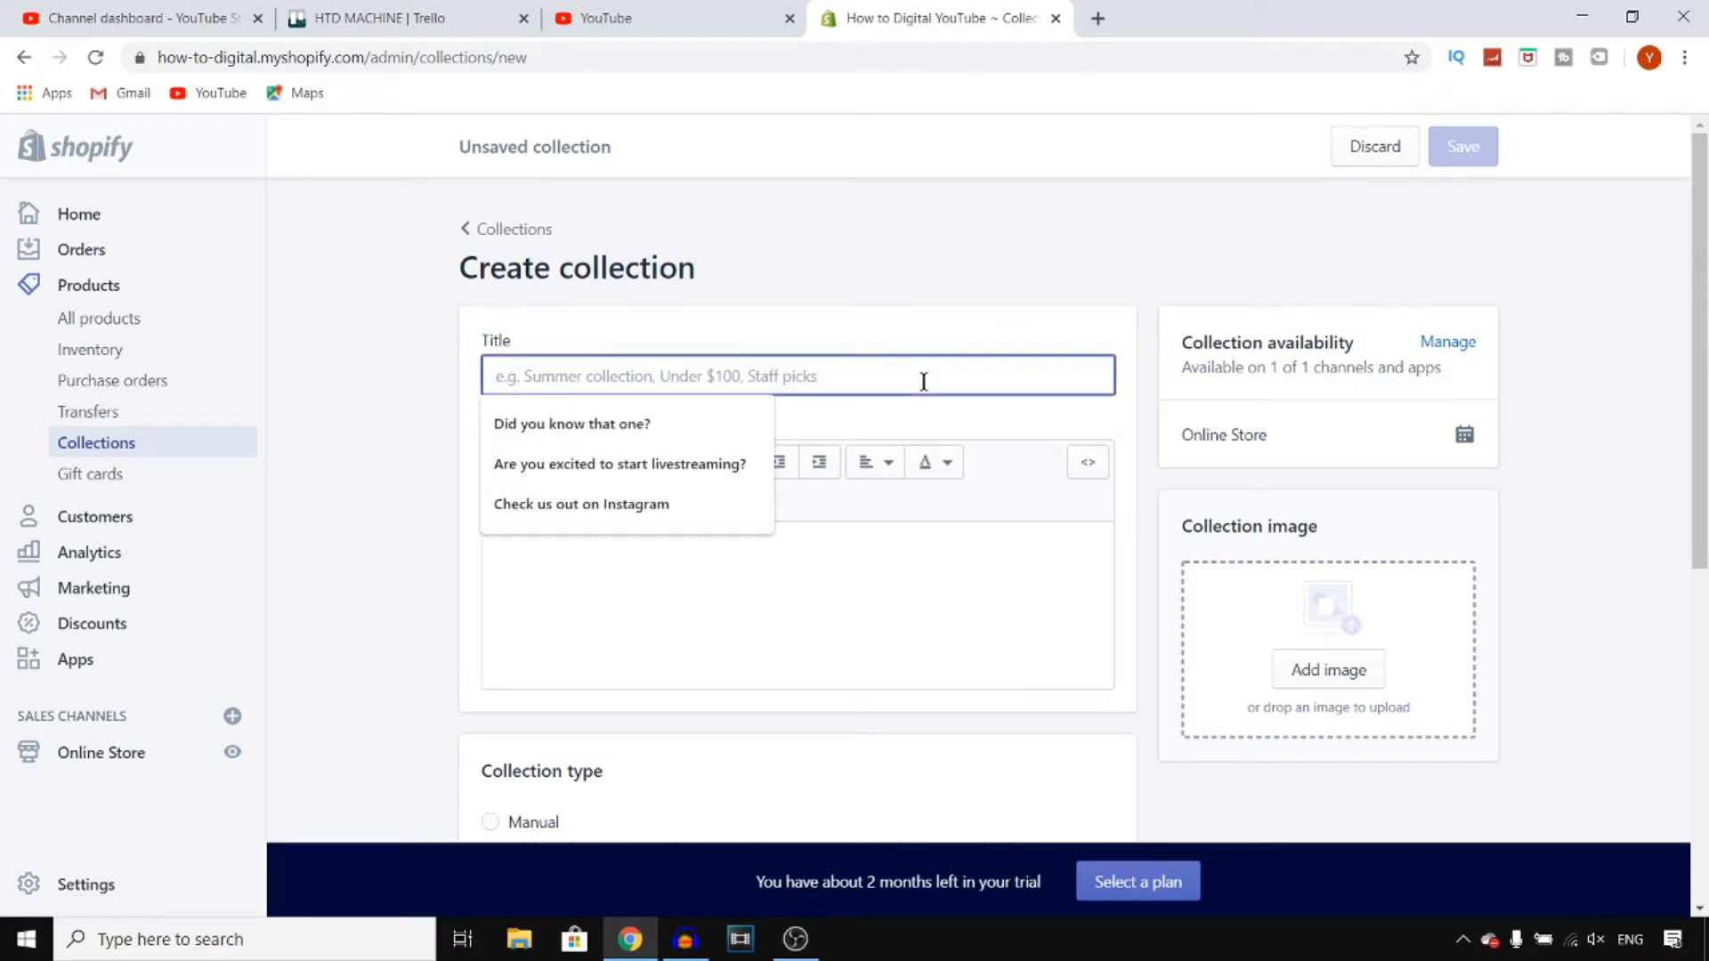
{"action": "type", "text": "Cycling Glasses"}
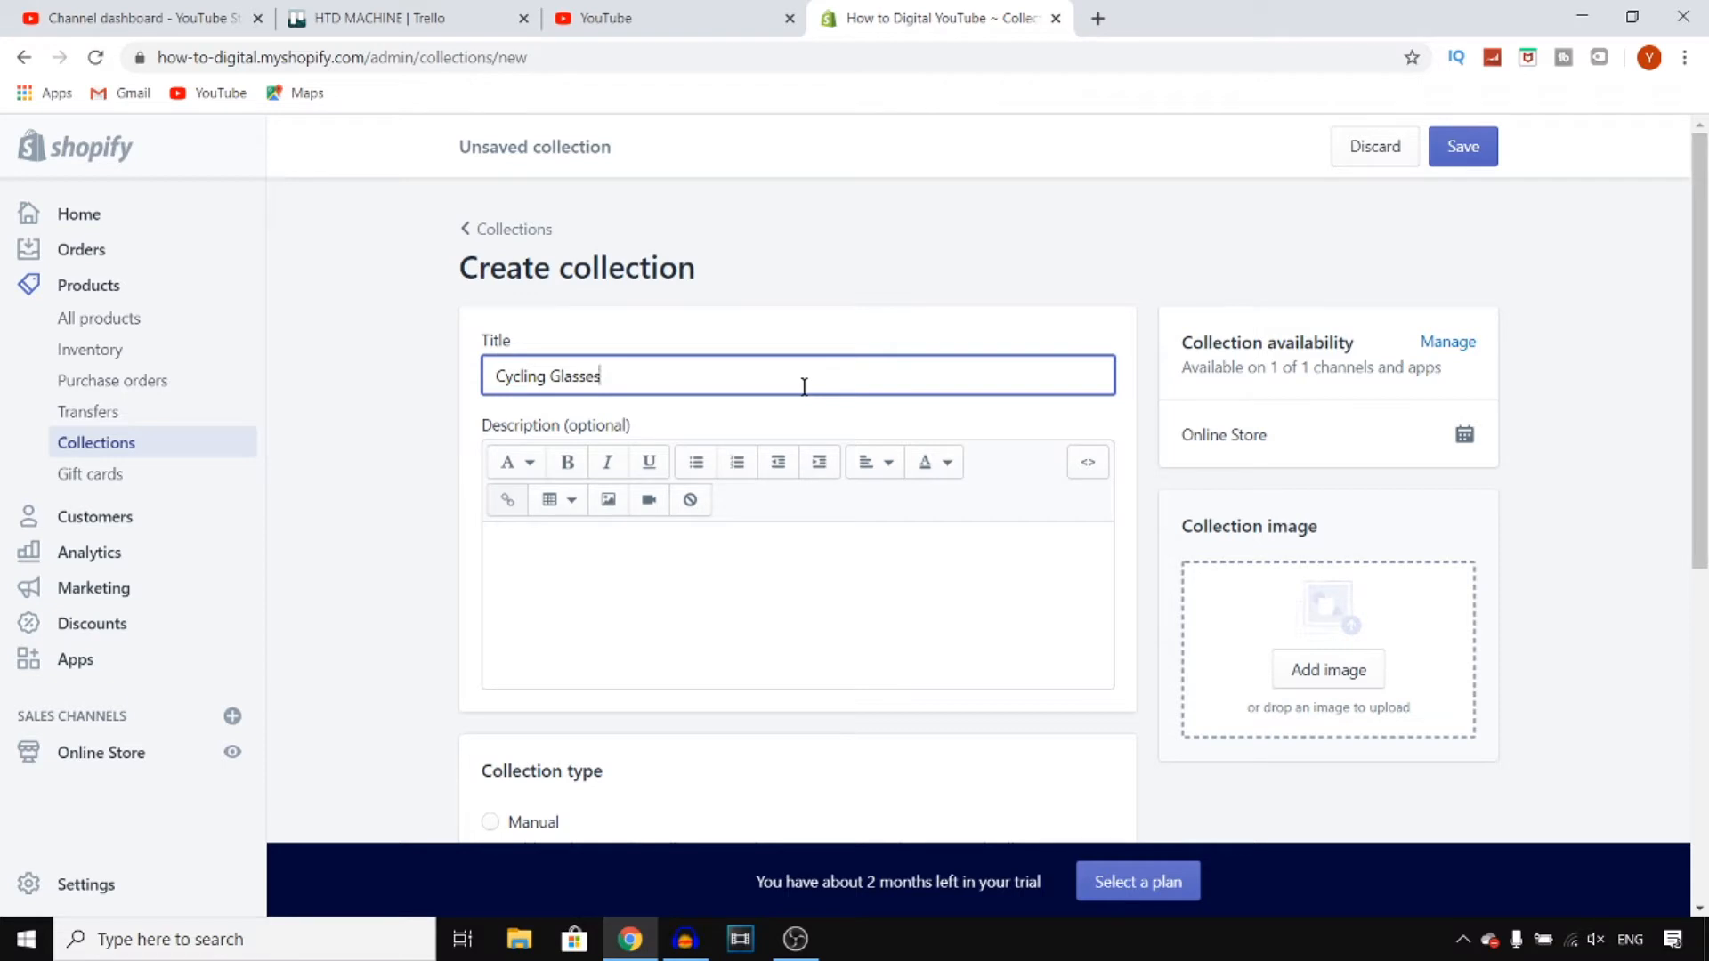
{"action": "left_click", "coordinate": [874, 261]}
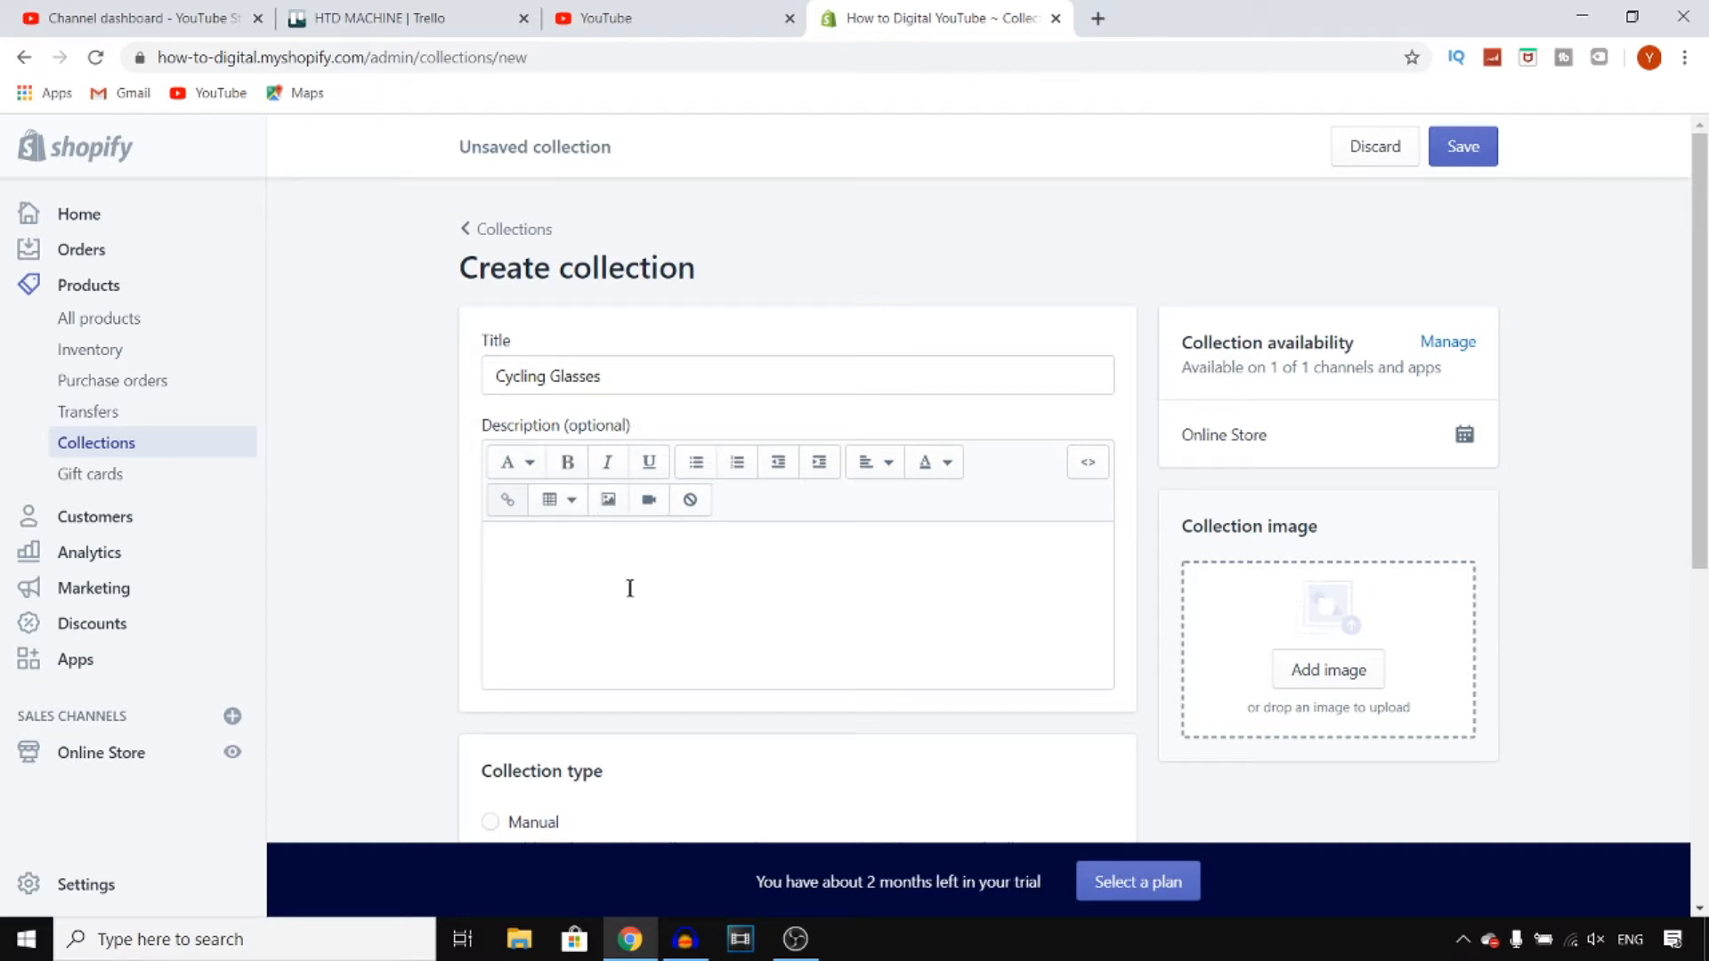
Write the collection description "All cycling glasses you'll ever." and look at the text colour options without applying one.
{"action": "left_click", "coordinate": [663, 577]}
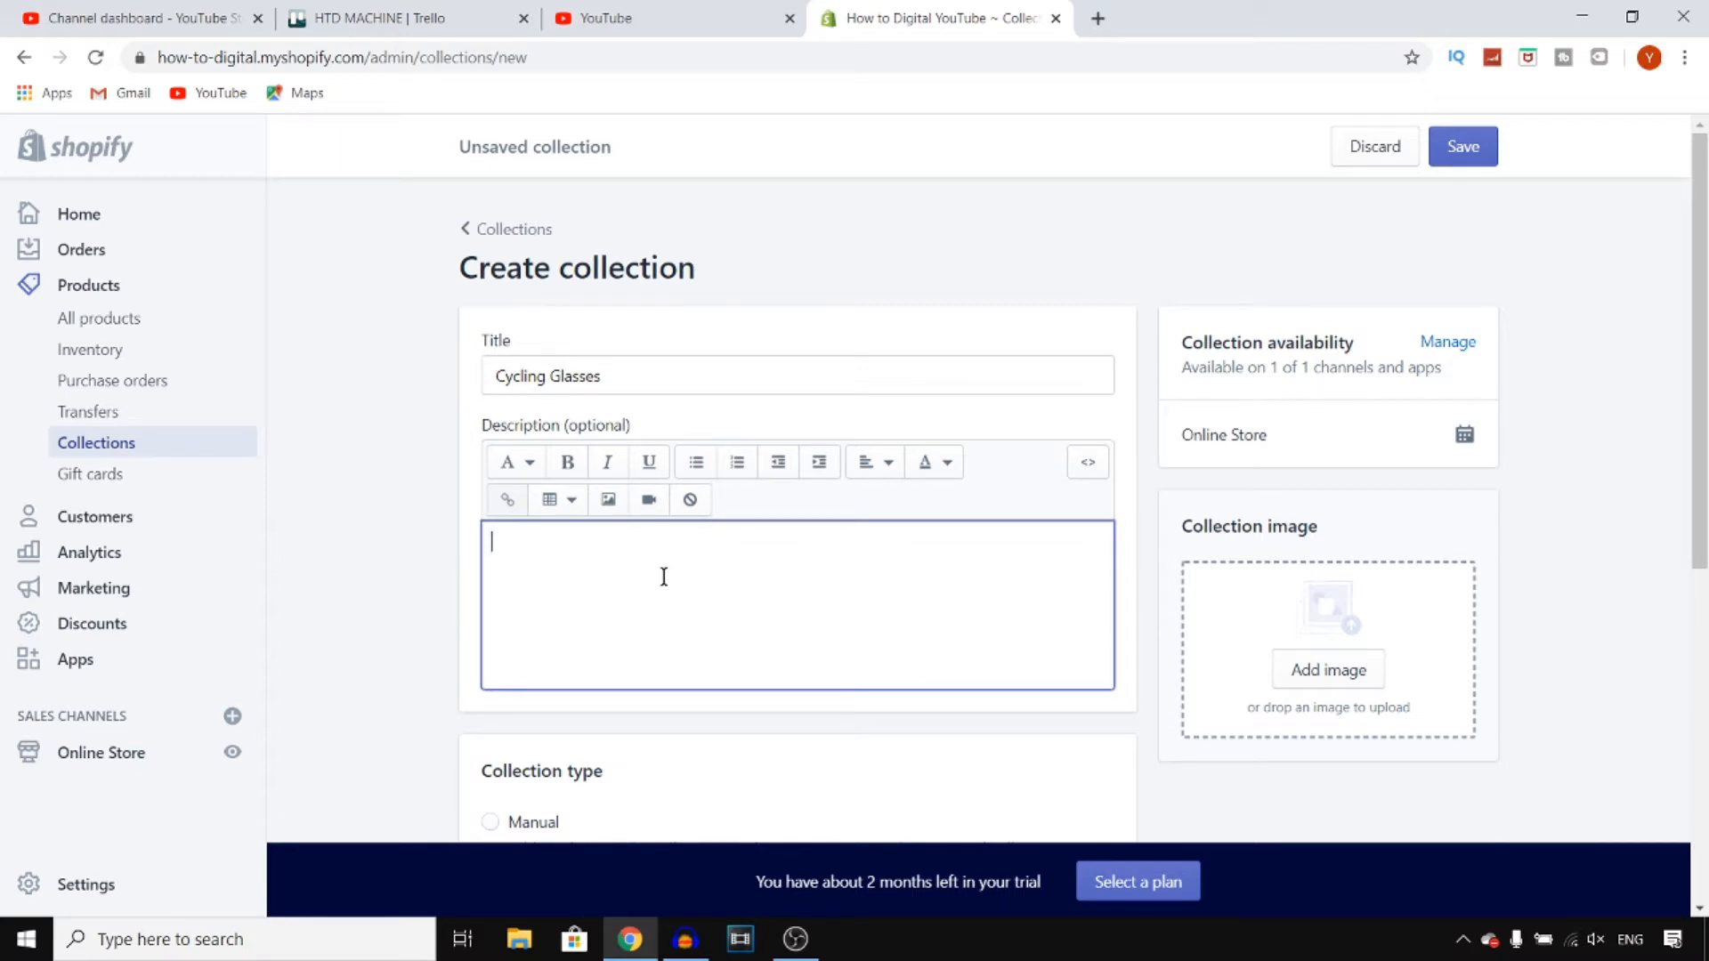
{"action": "type", "text": "All cycling glasds"}
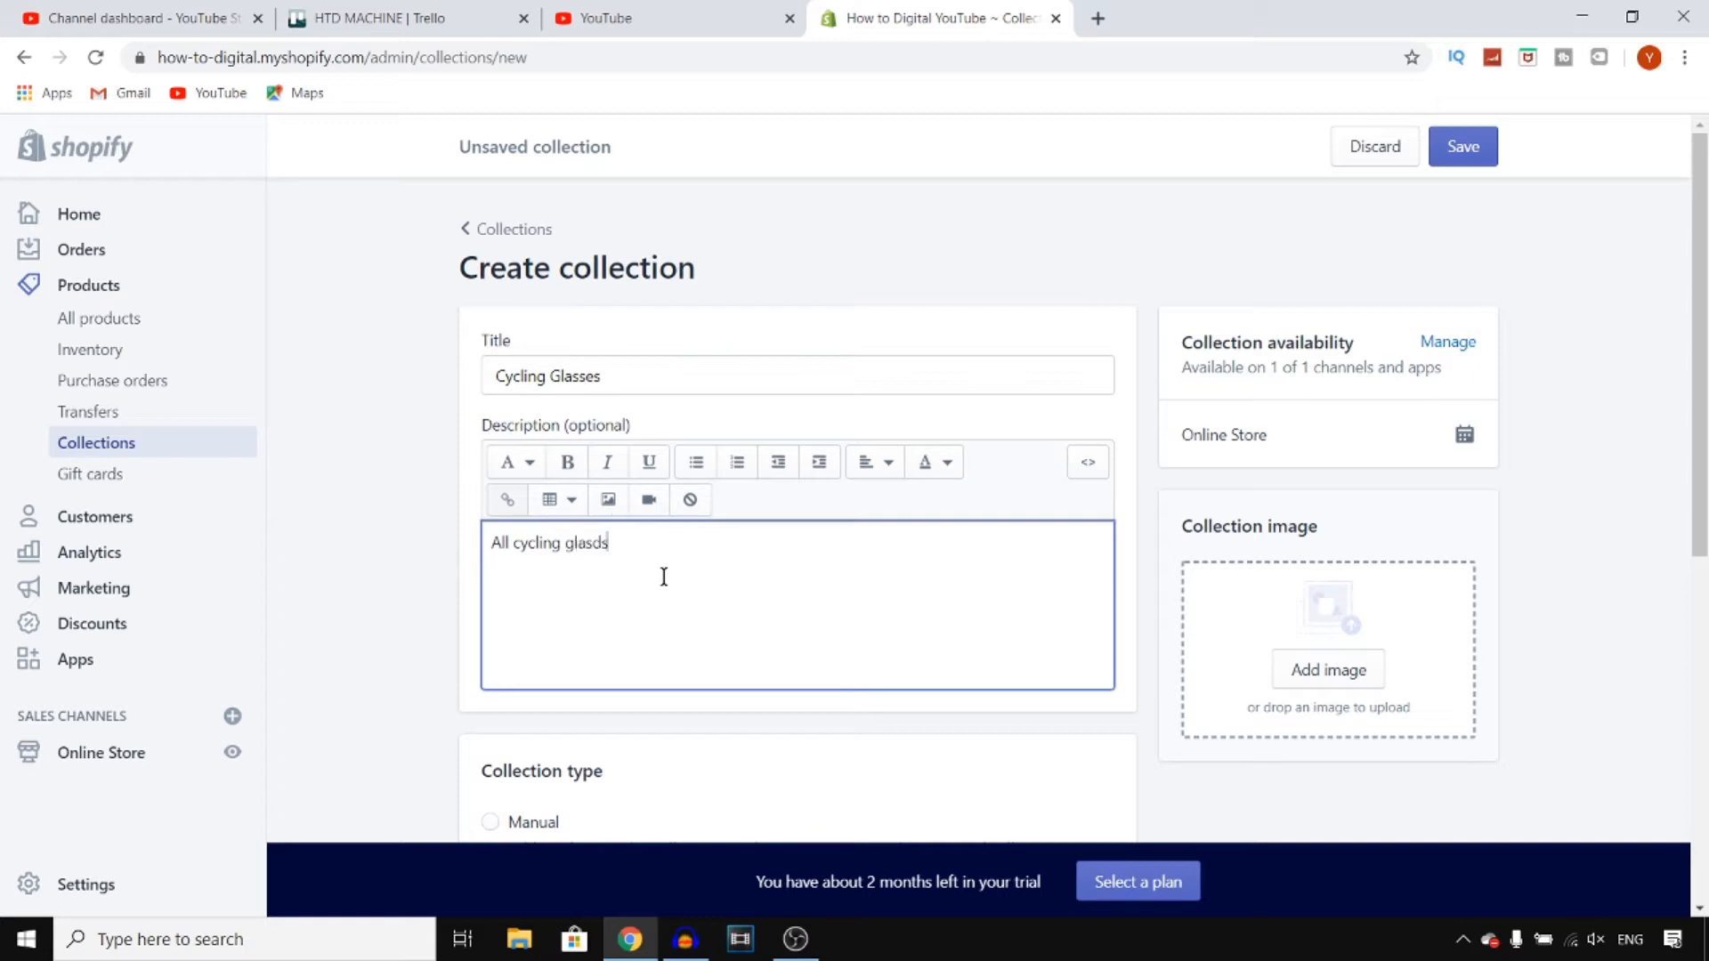
{"action": "type", "text": "s you'll ever."}
{"action": "left_click", "coordinate": [402, 440]}
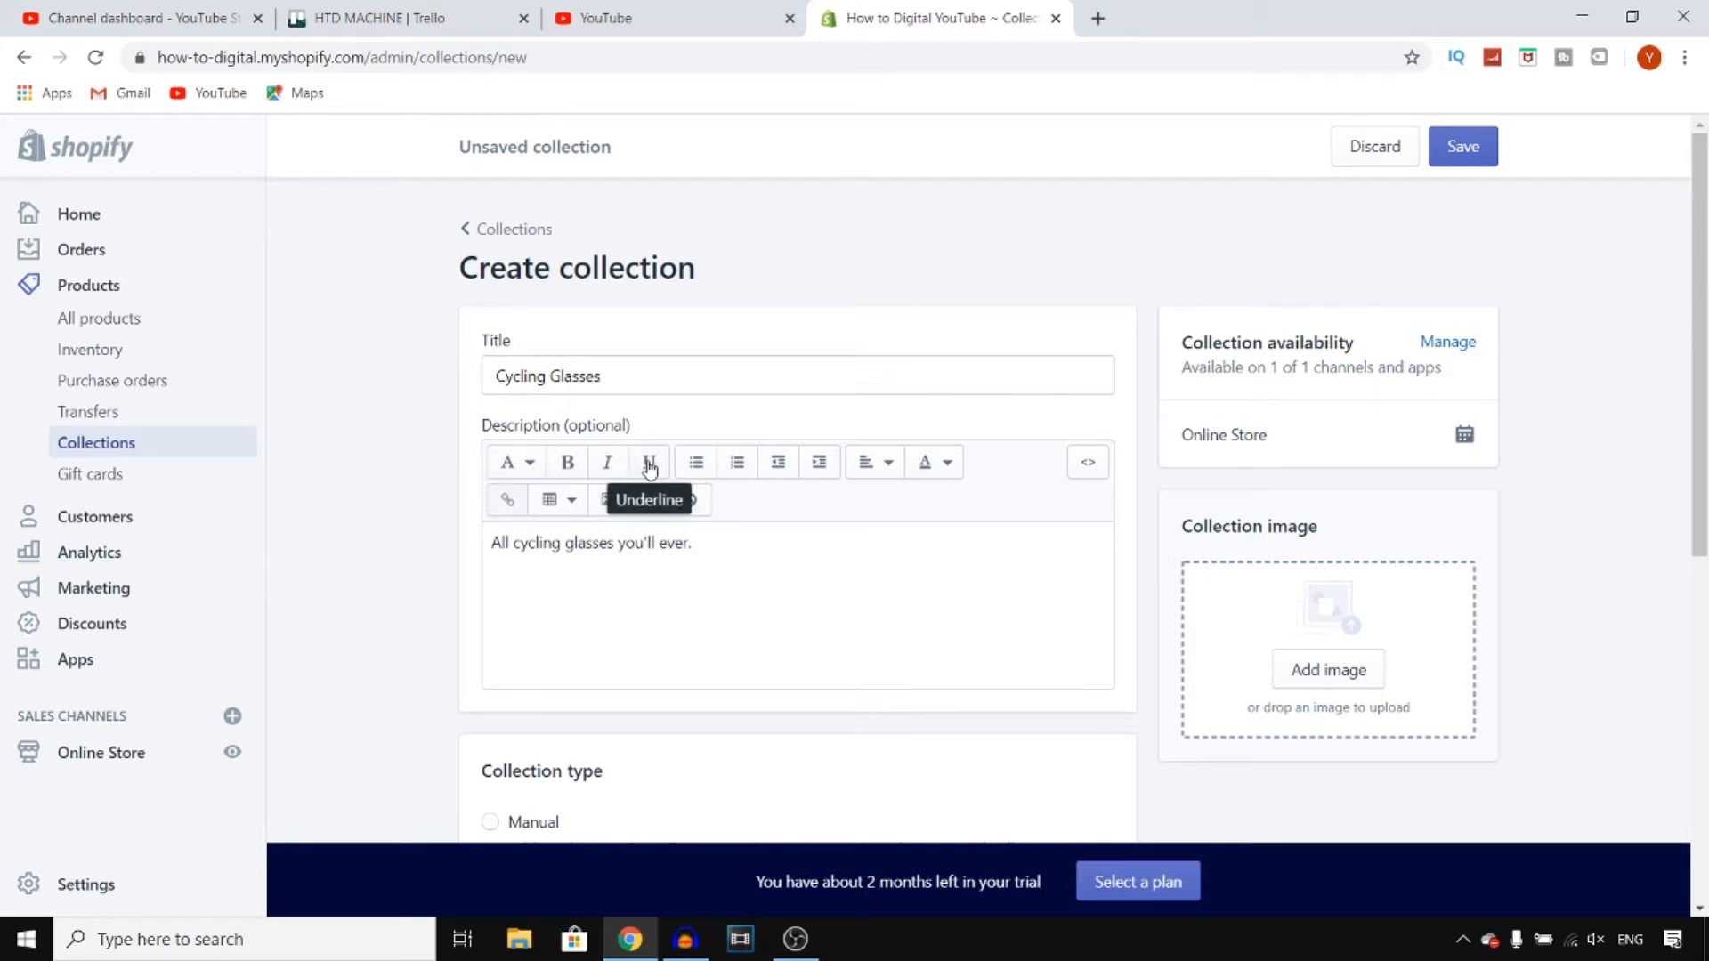
{"action": "left_click", "coordinate": [943, 463]}
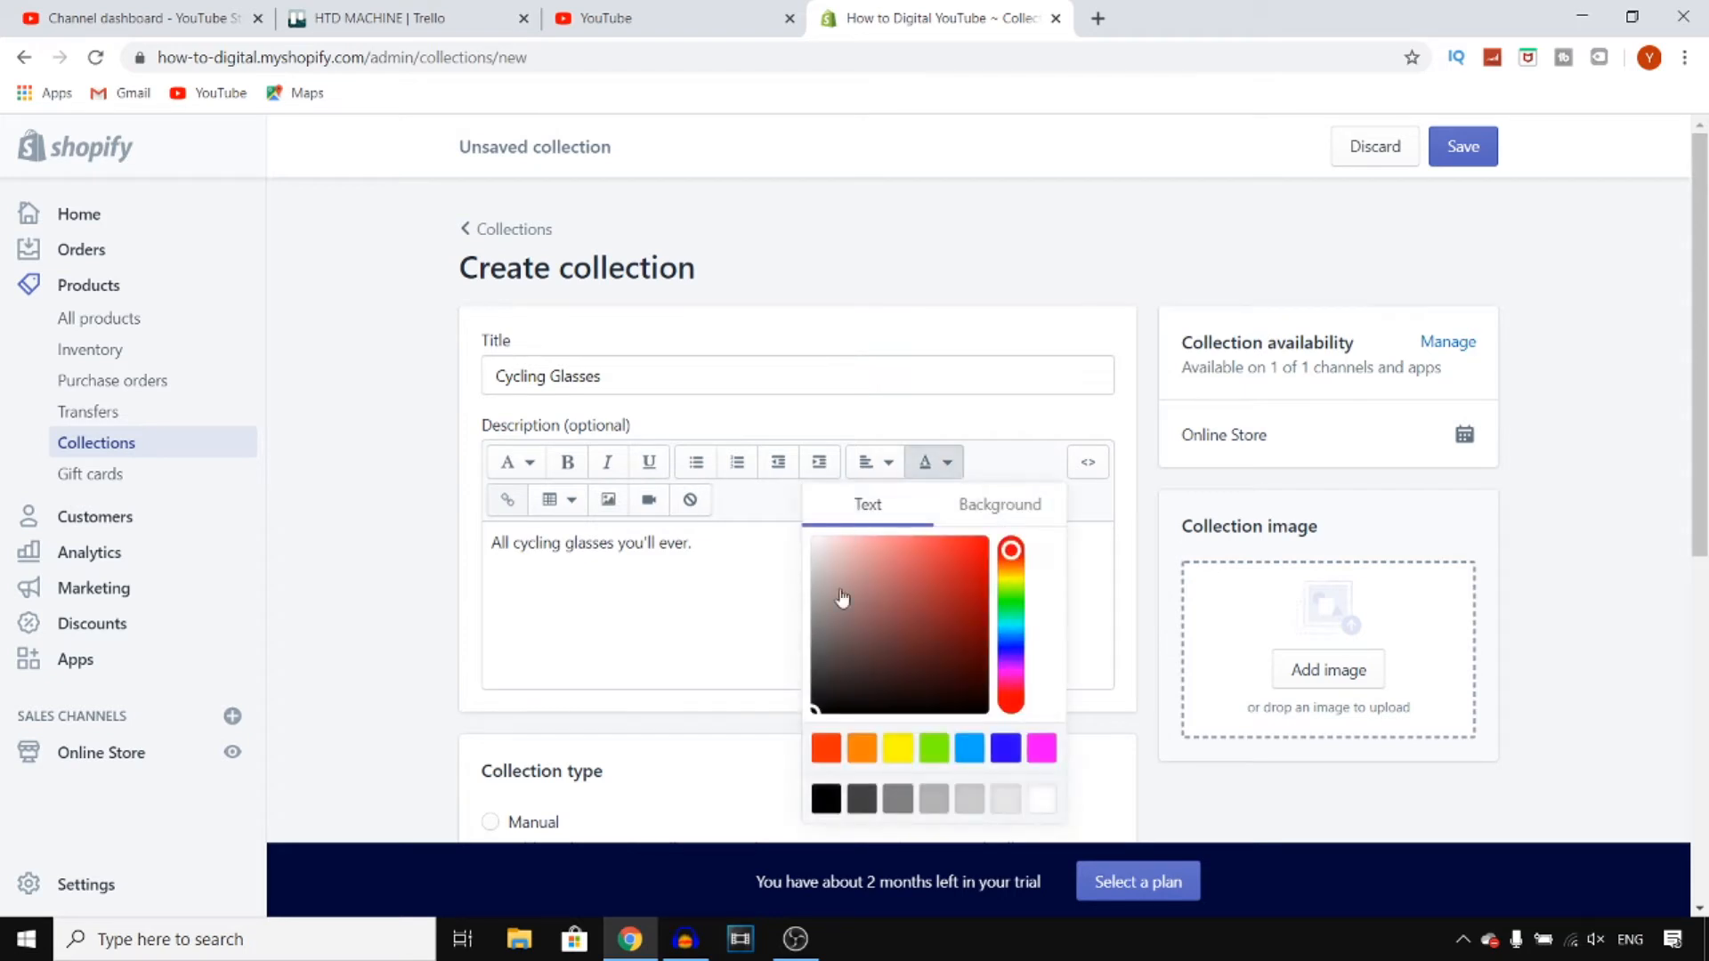
{"action": "left_click", "coordinate": [753, 506]}
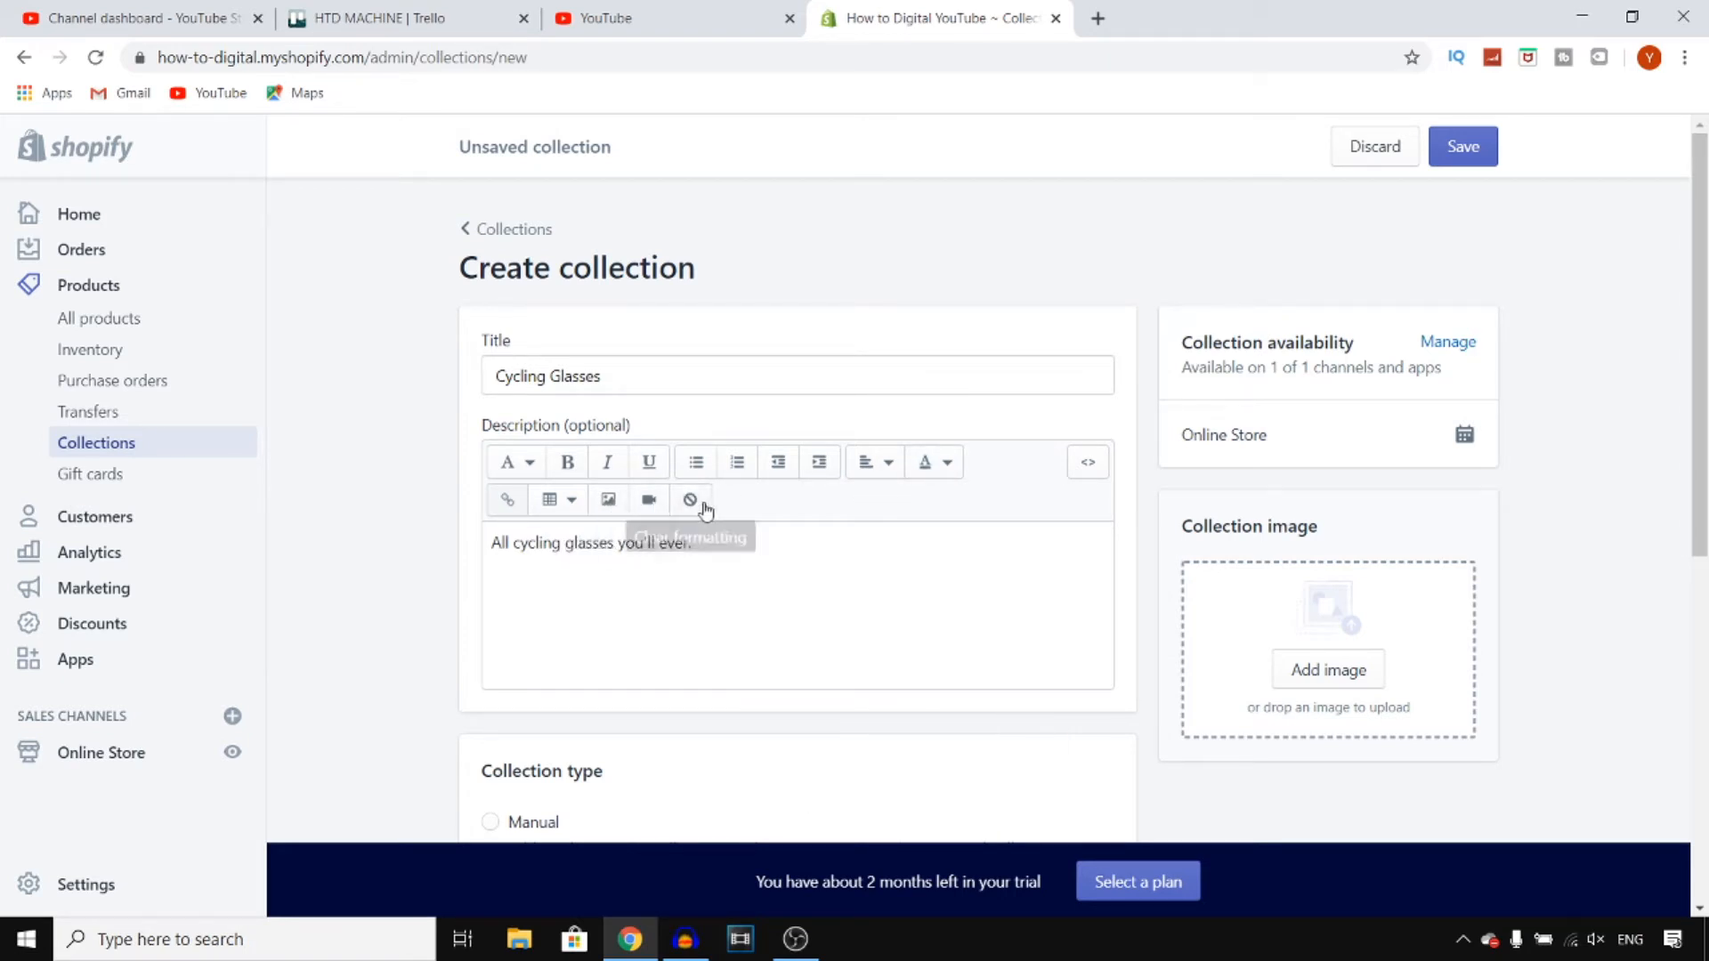
Try the Manual collection type and switch back to Automated.
{"action": "scroll", "coordinate": [804, 514], "scroll_direction": "down", "scroll_amount": 6}
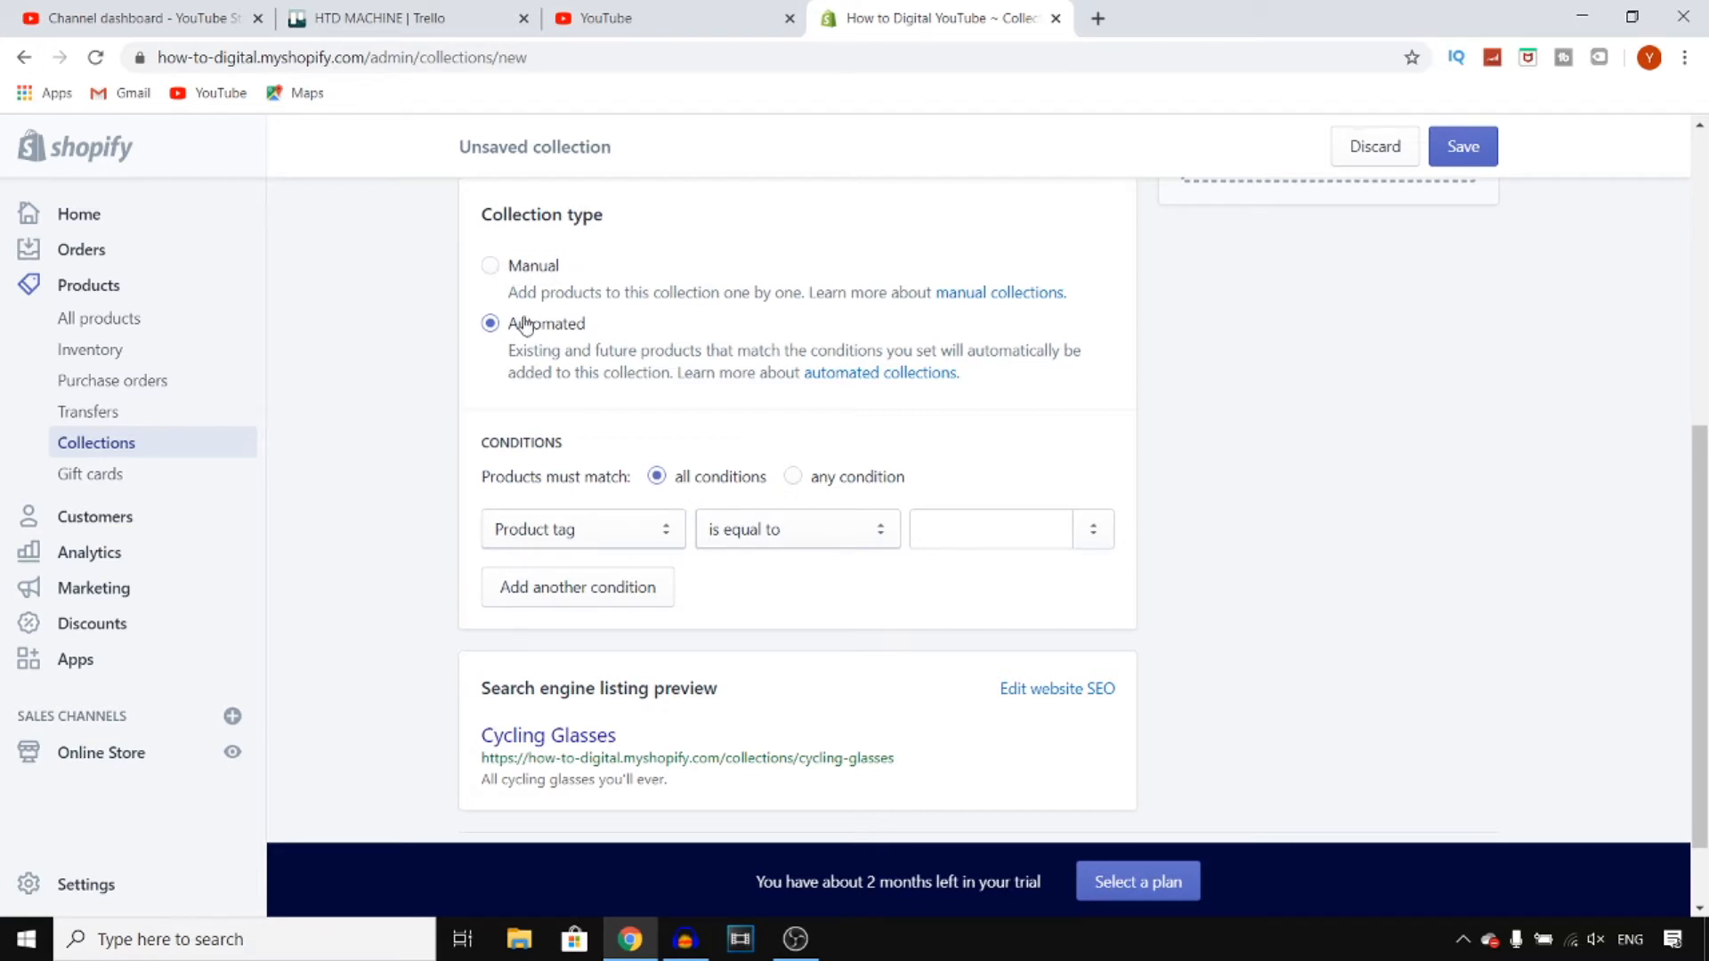
{"action": "left_click", "coordinate": [531, 267]}
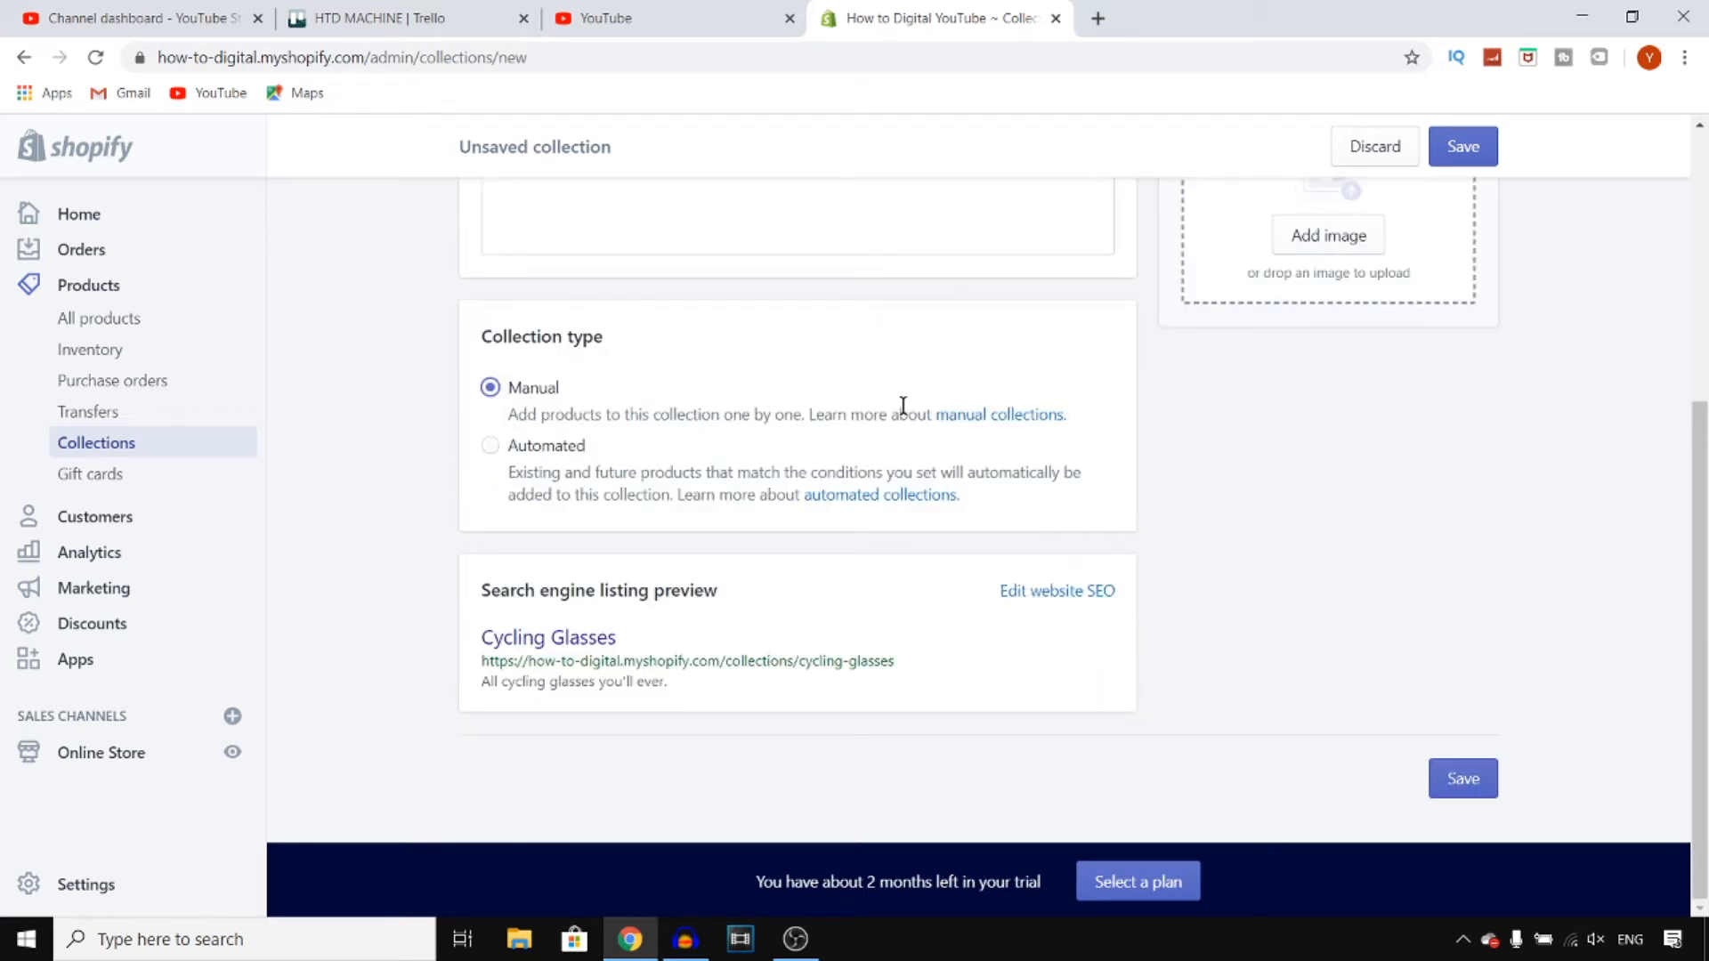
{"action": "scroll", "coordinate": [902, 405], "scroll_direction": "up", "scroll_amount": 5}
{"action": "scroll", "coordinate": [902, 405], "scroll_direction": "down", "scroll_amount": 5}
{"action": "left_click", "coordinate": [492, 446]}
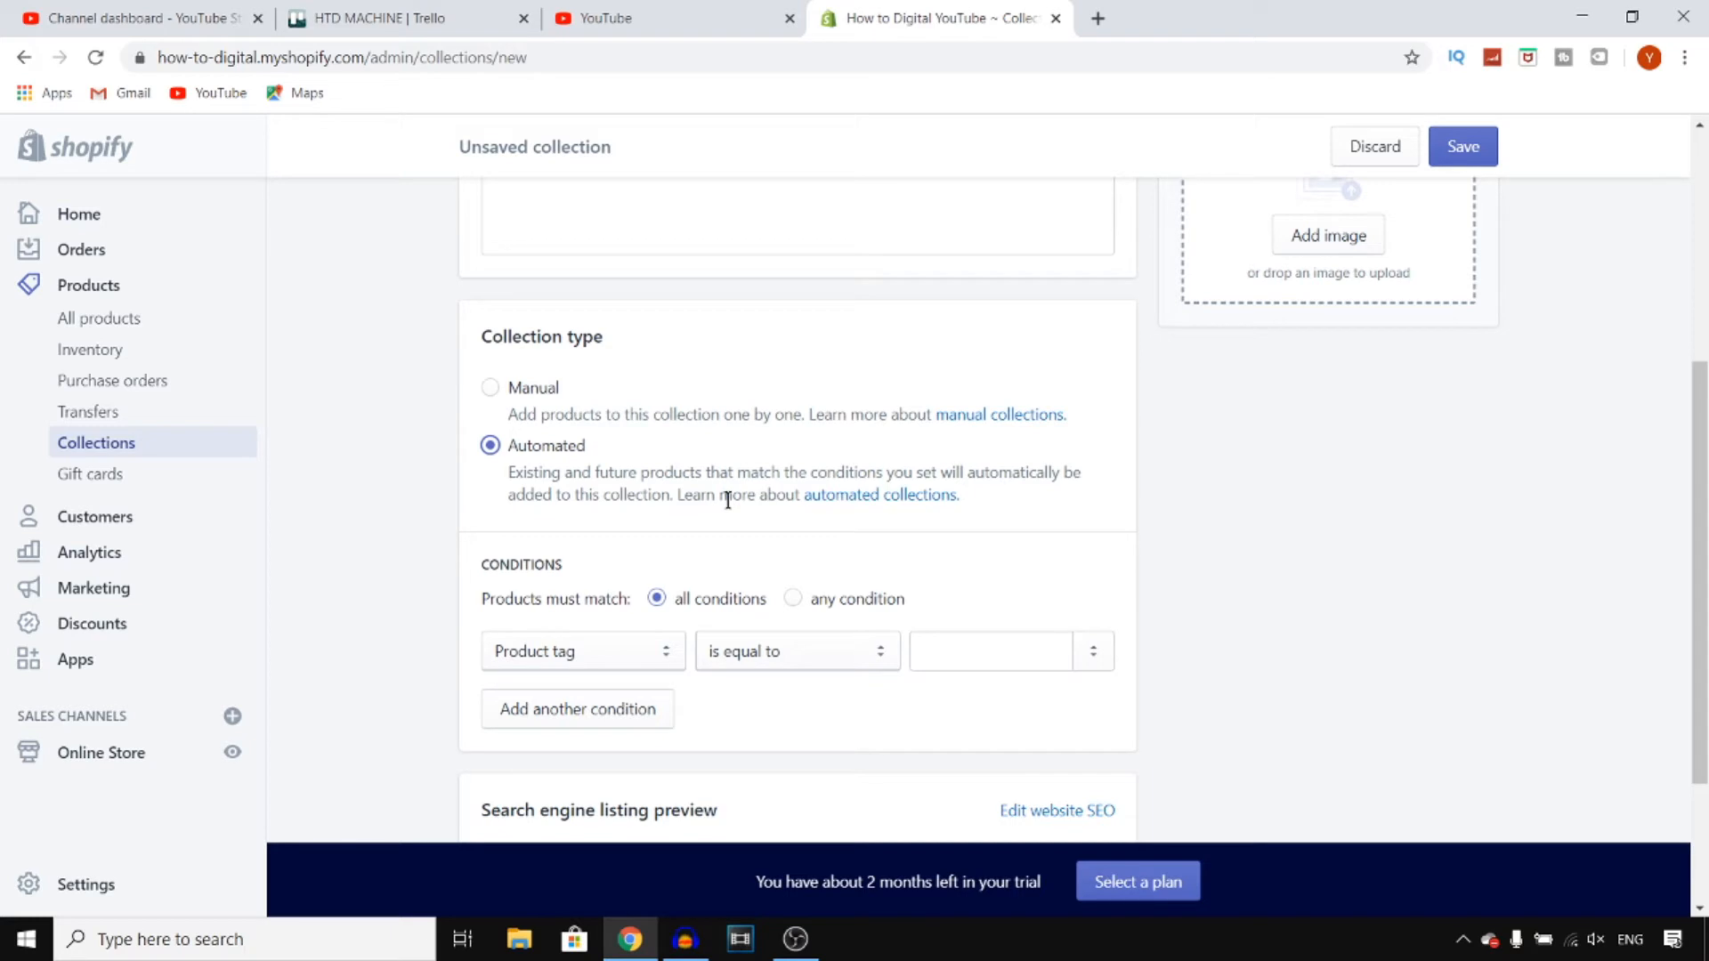
{"action": "scroll", "coordinate": [727, 501], "scroll_direction": "up", "scroll_amount": 5}
{"action": "scroll", "coordinate": [1148, 527], "scroll_direction": "down", "scroll_amount": 6}
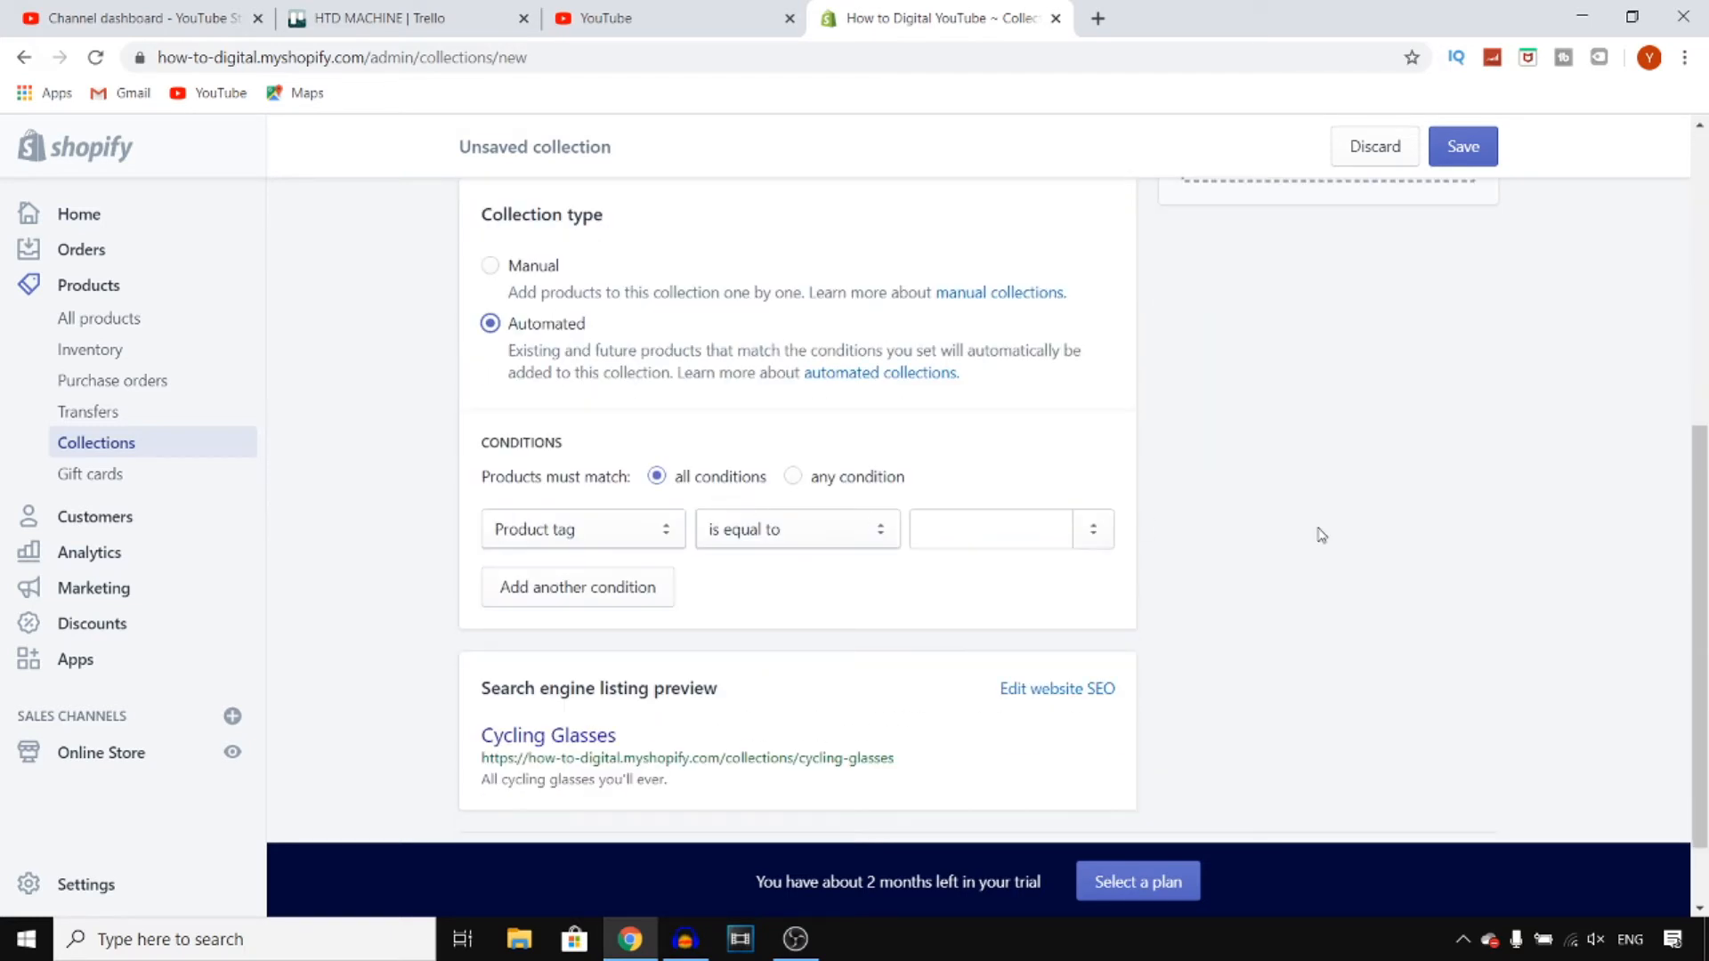
{"action": "scroll", "coordinate": [1315, 531], "scroll_direction": "up", "scroll_amount": 6}
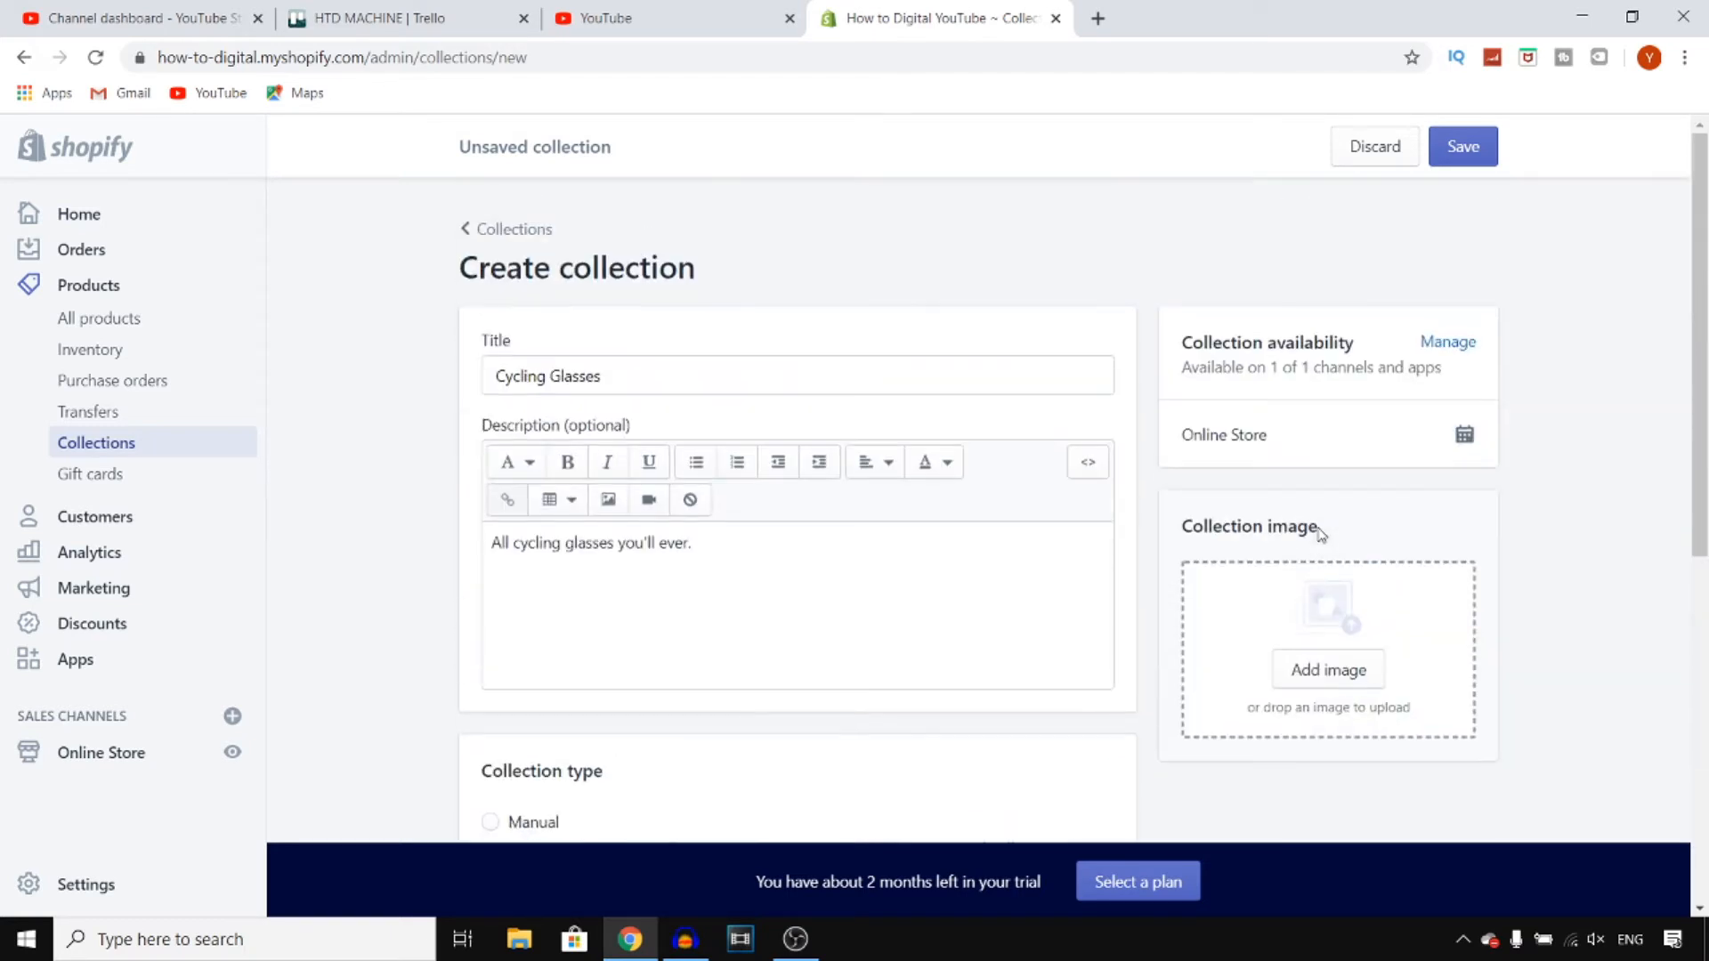
{"action": "scroll", "coordinate": [873, 374], "scroll_direction": "down", "scroll_amount": 2}
{"action": "scroll", "coordinate": [1378, 528], "scroll_direction": "down", "scroll_amount": 4}
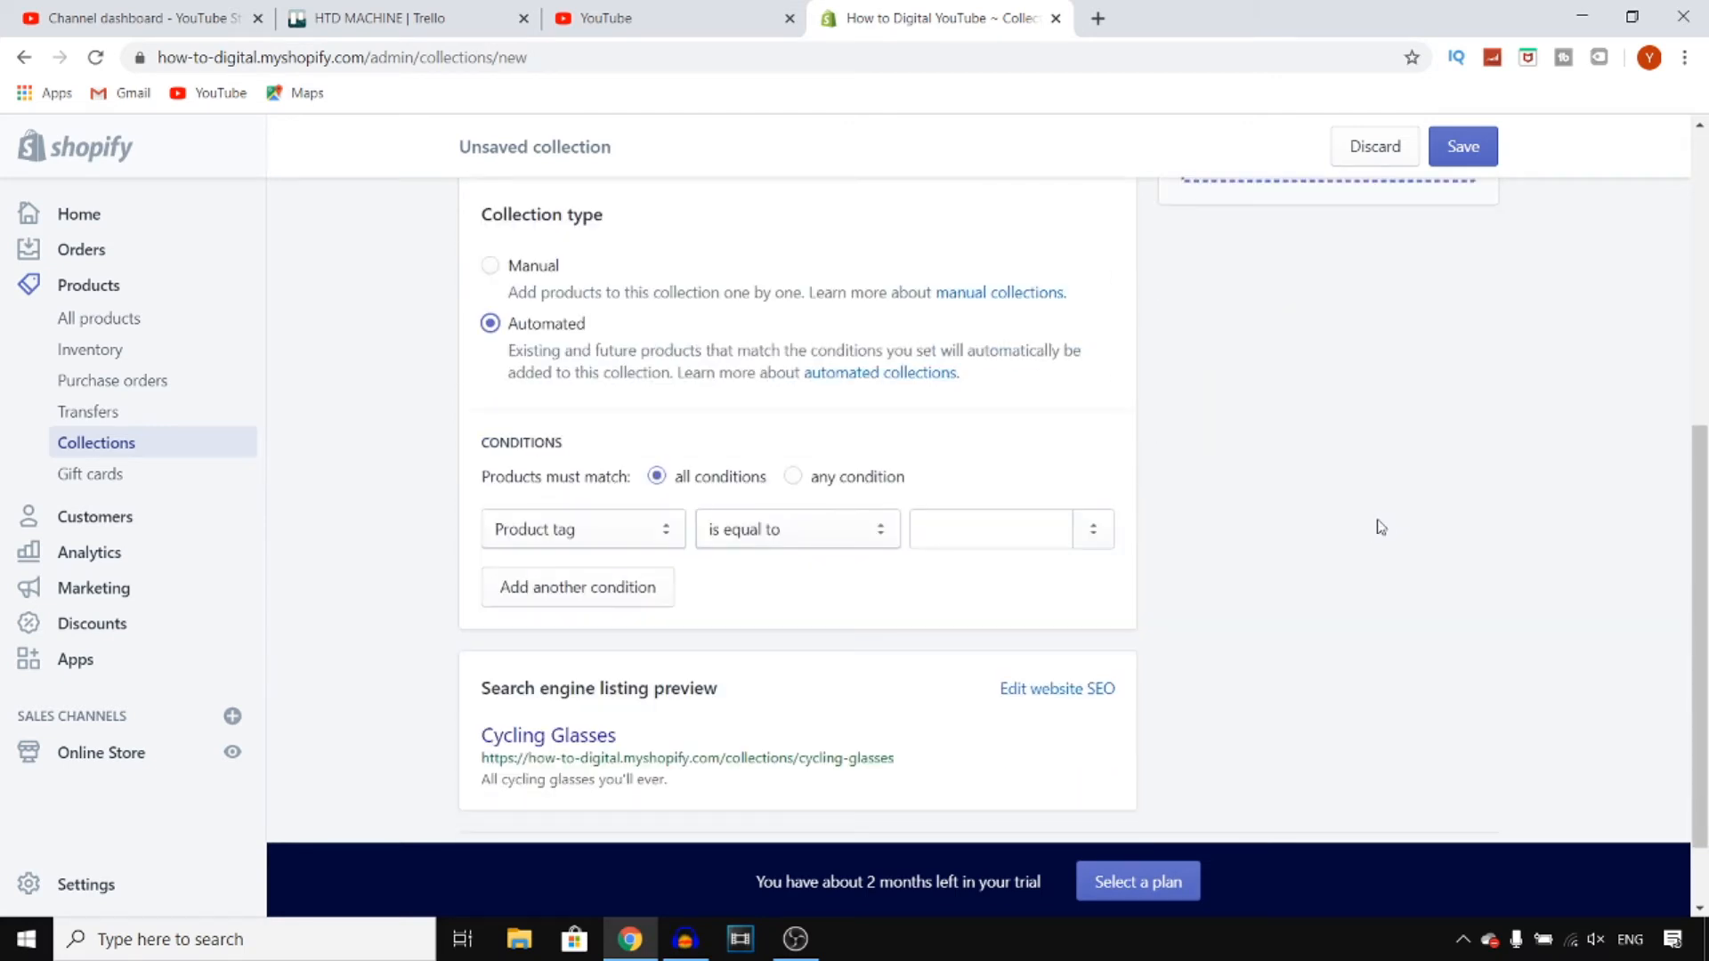
{"action": "scroll", "coordinate": [1702, 520], "scroll_direction": "up", "scroll_amount": 1}
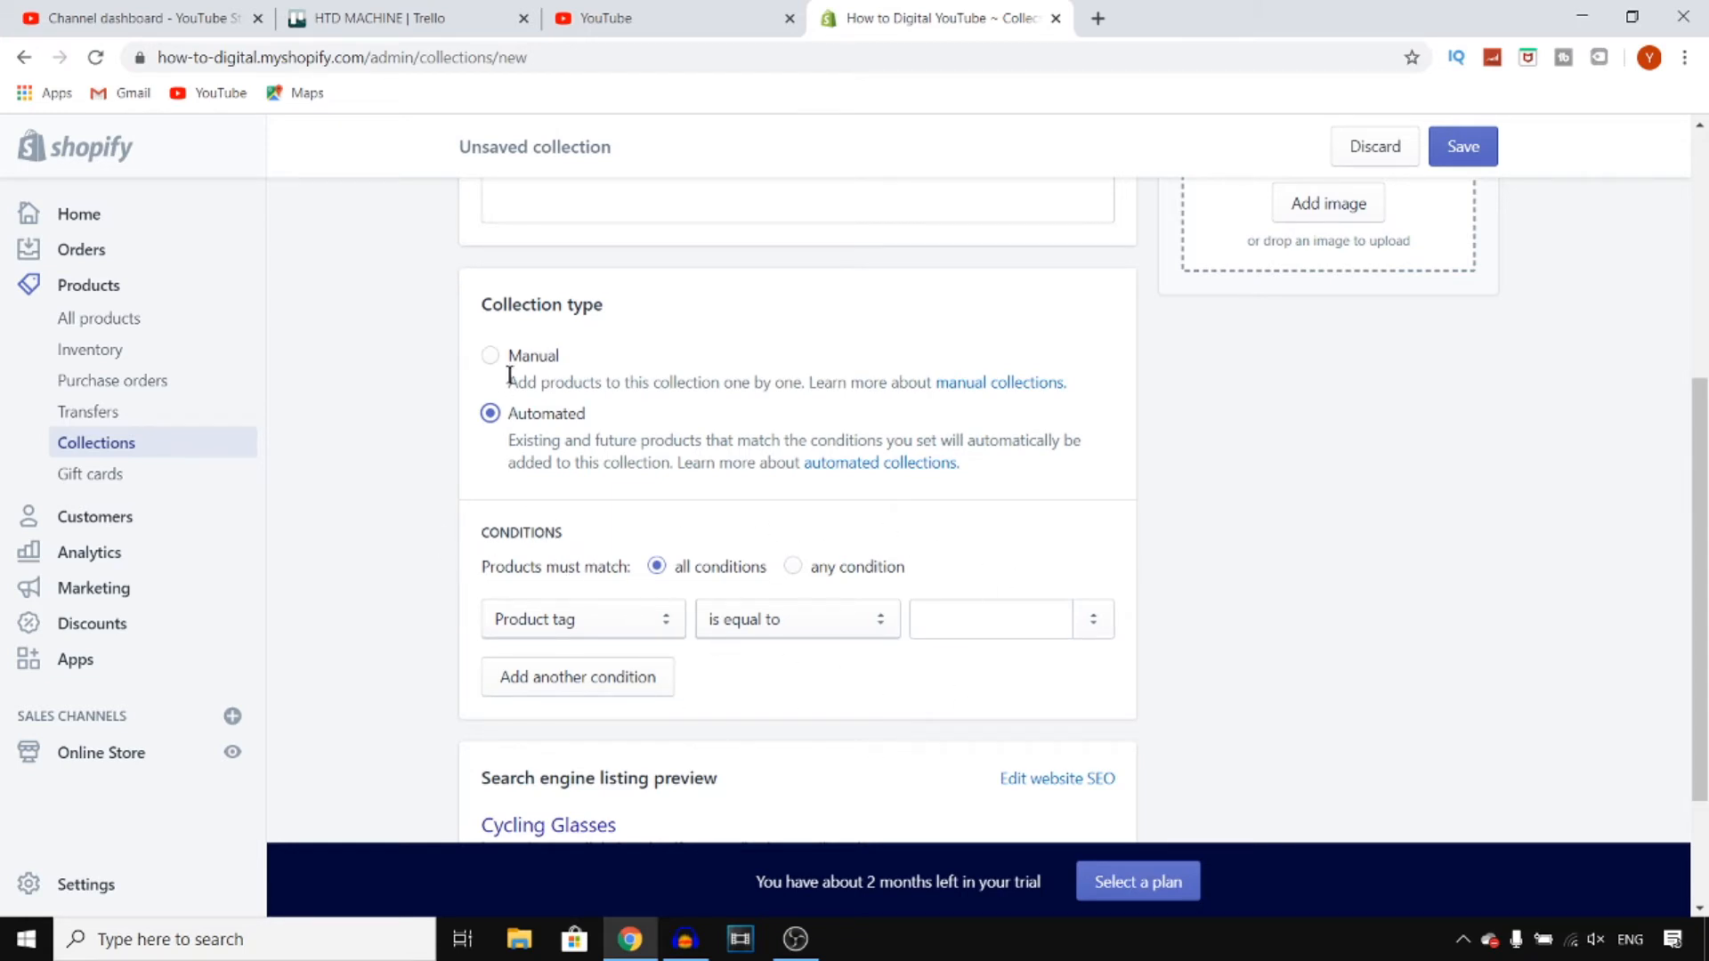
Switch the collection type to Manual and back to Automated, choosing Product tag as the condition's field.
{"action": "left_click", "coordinate": [491, 355]}
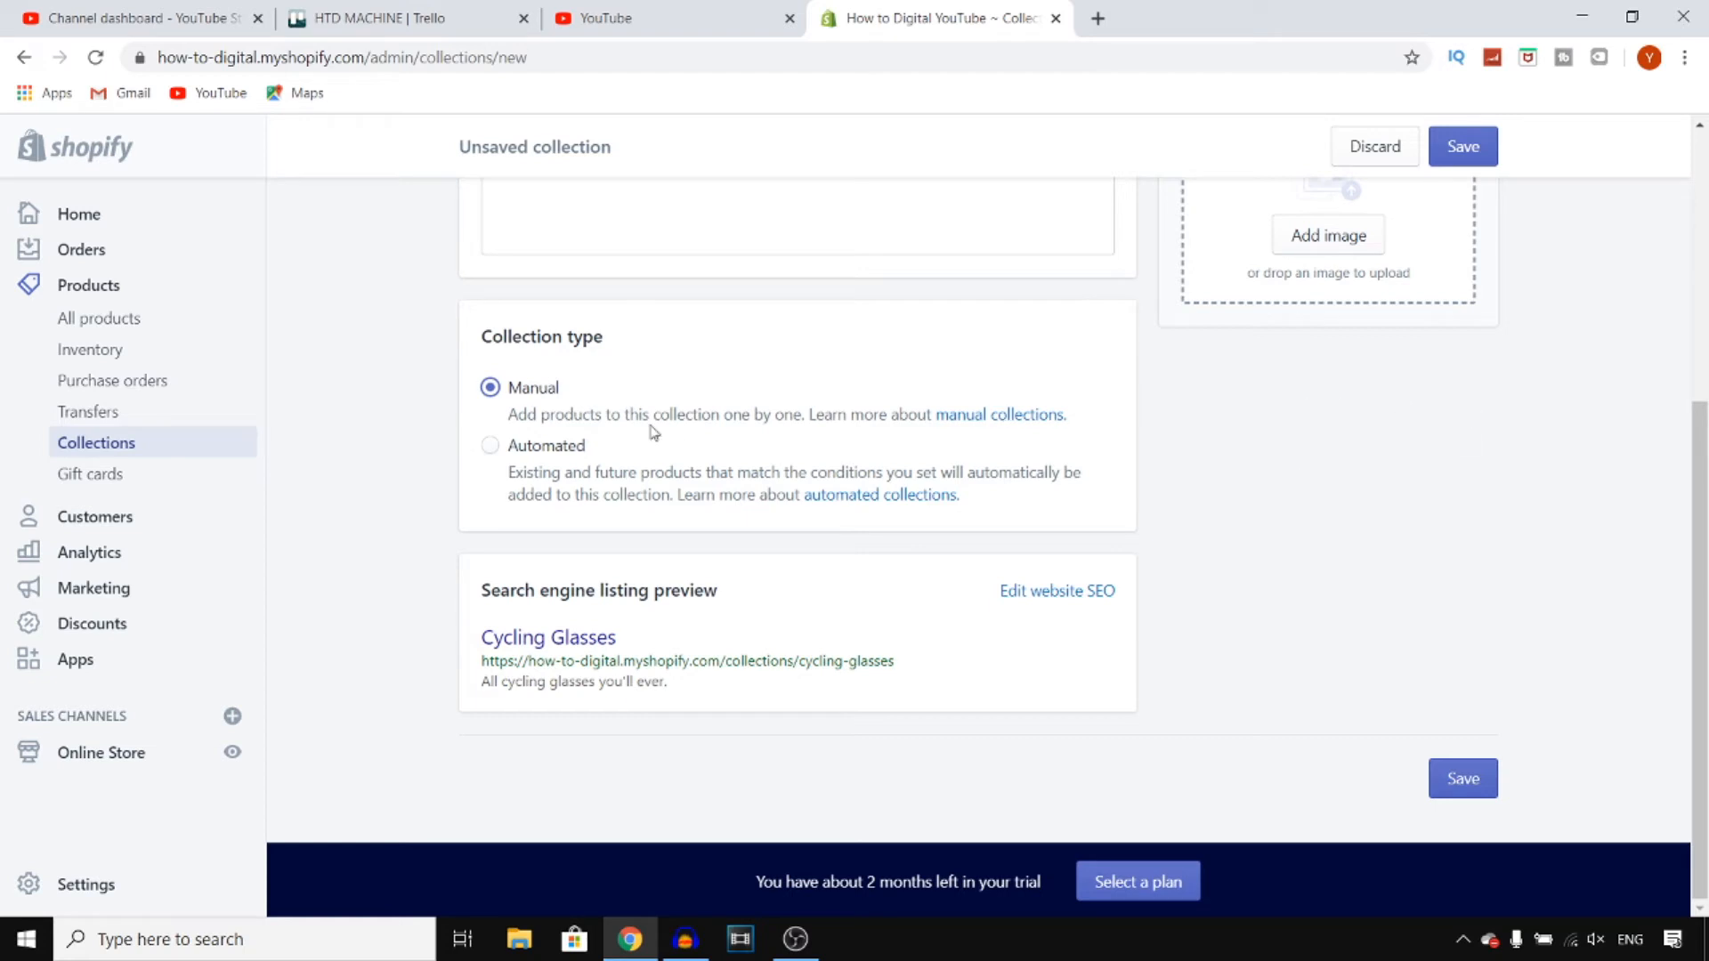
{"action": "left_click", "coordinate": [553, 451]}
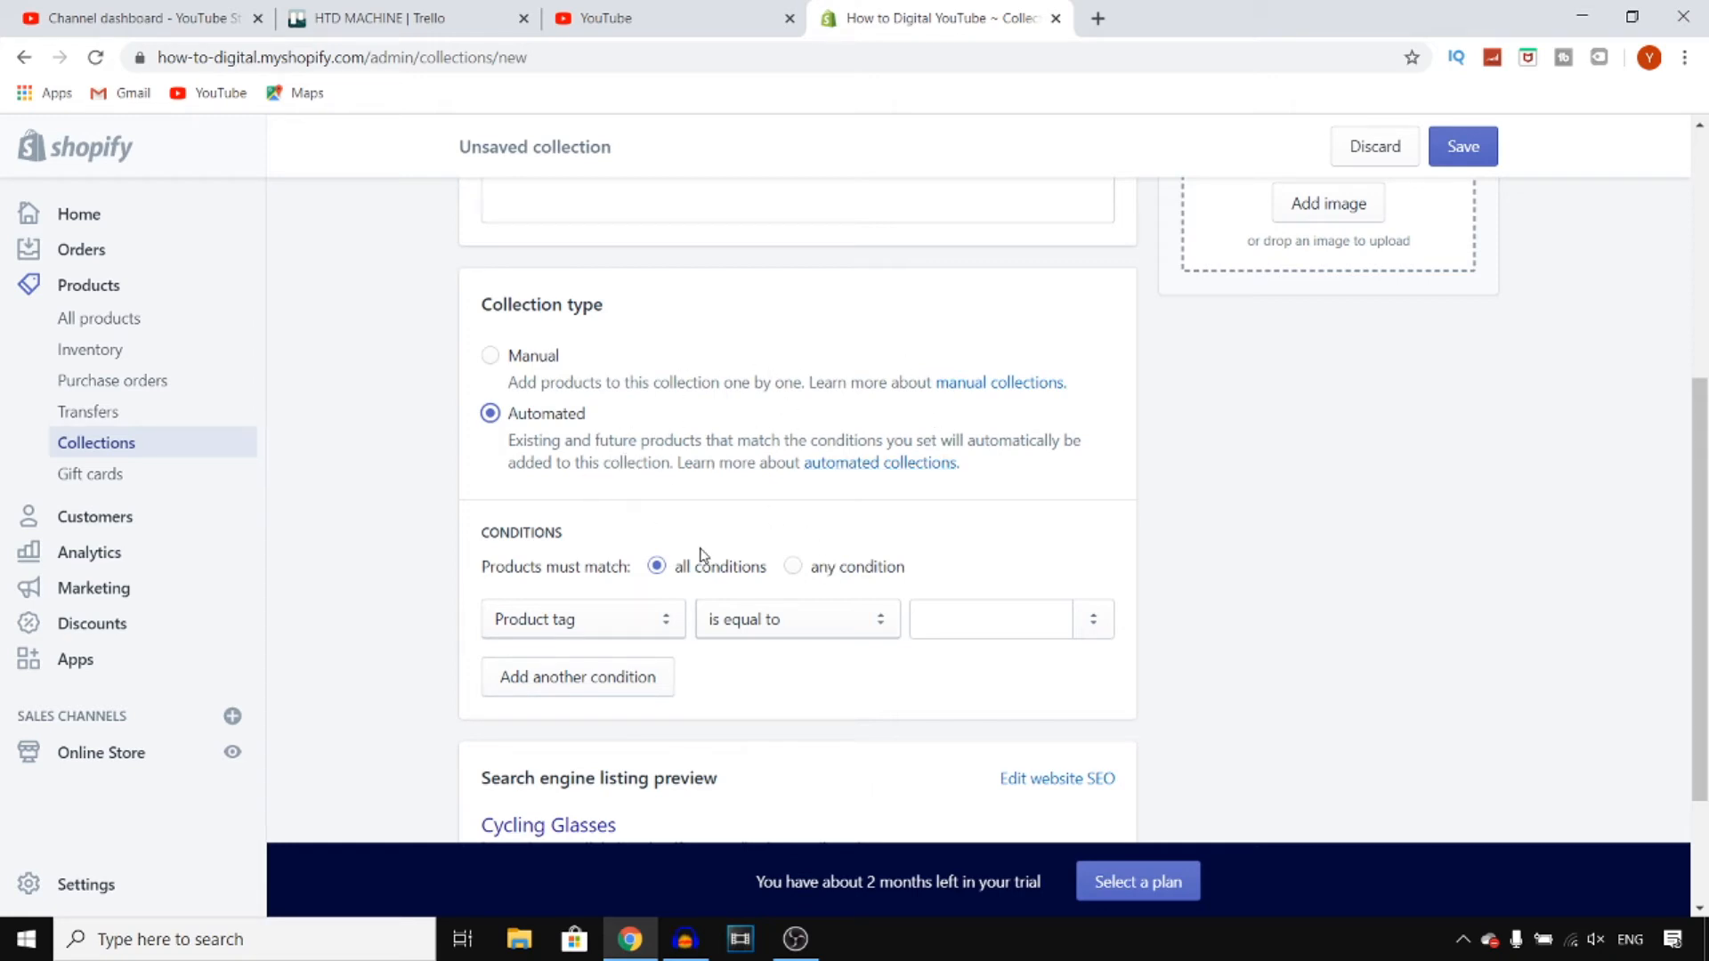
{"action": "left_click", "coordinate": [618, 627]}
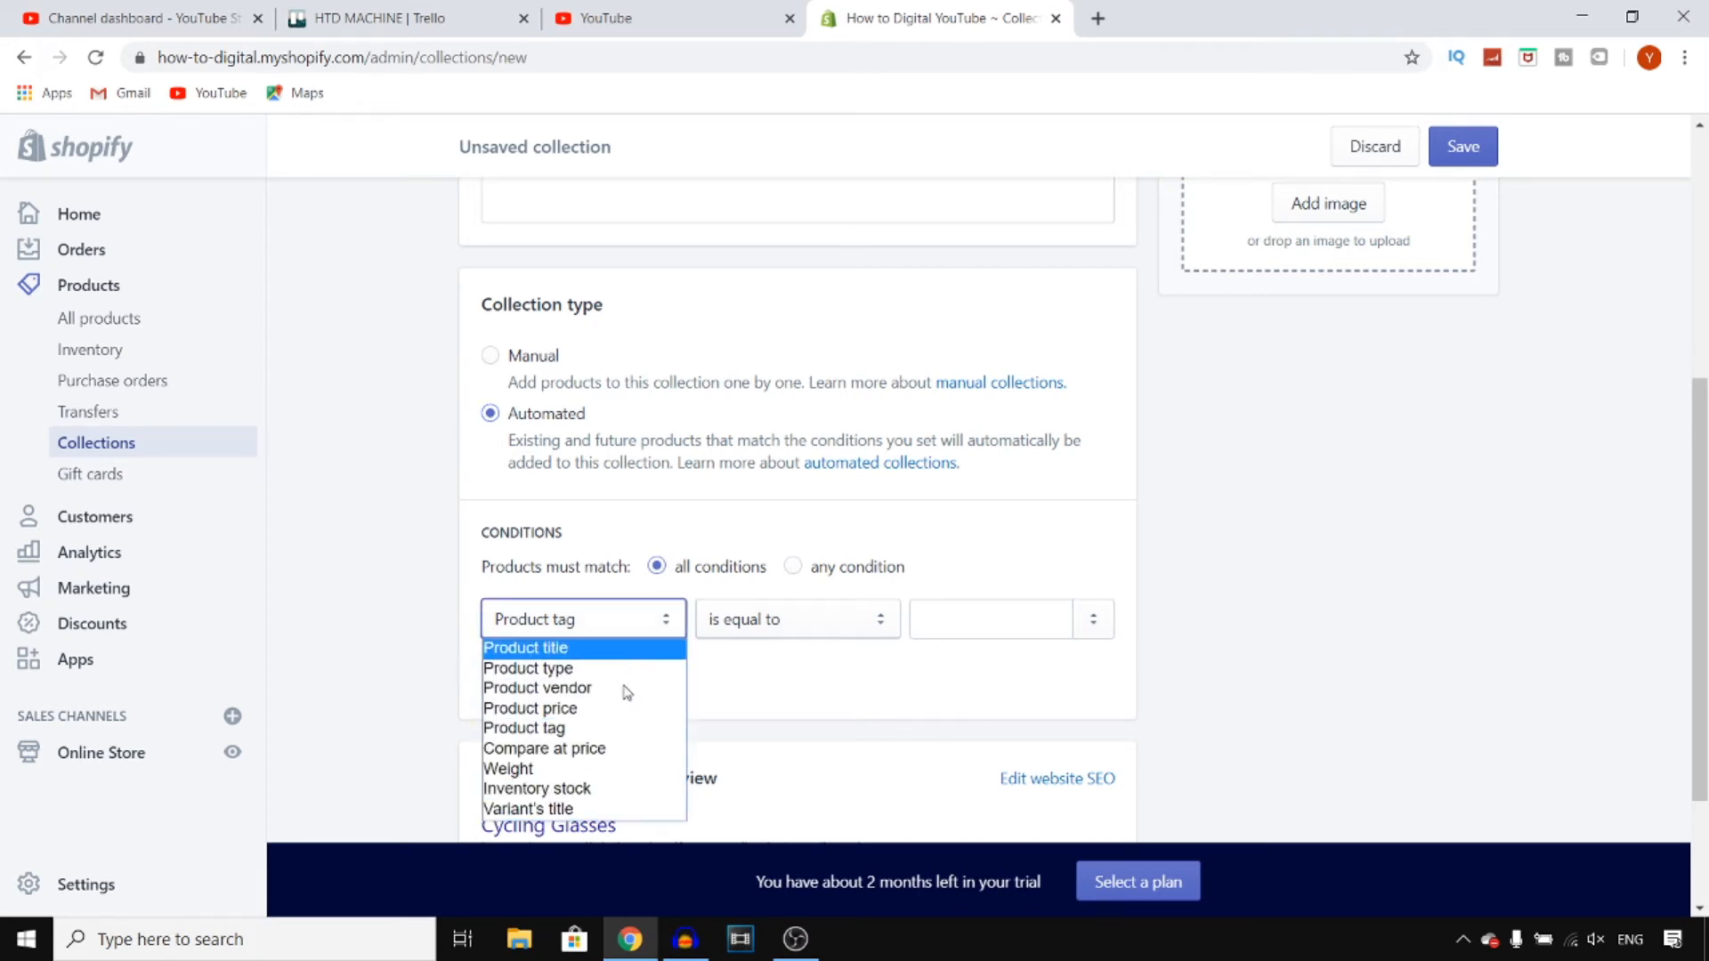
{"action": "left_click", "coordinate": [626, 730]}
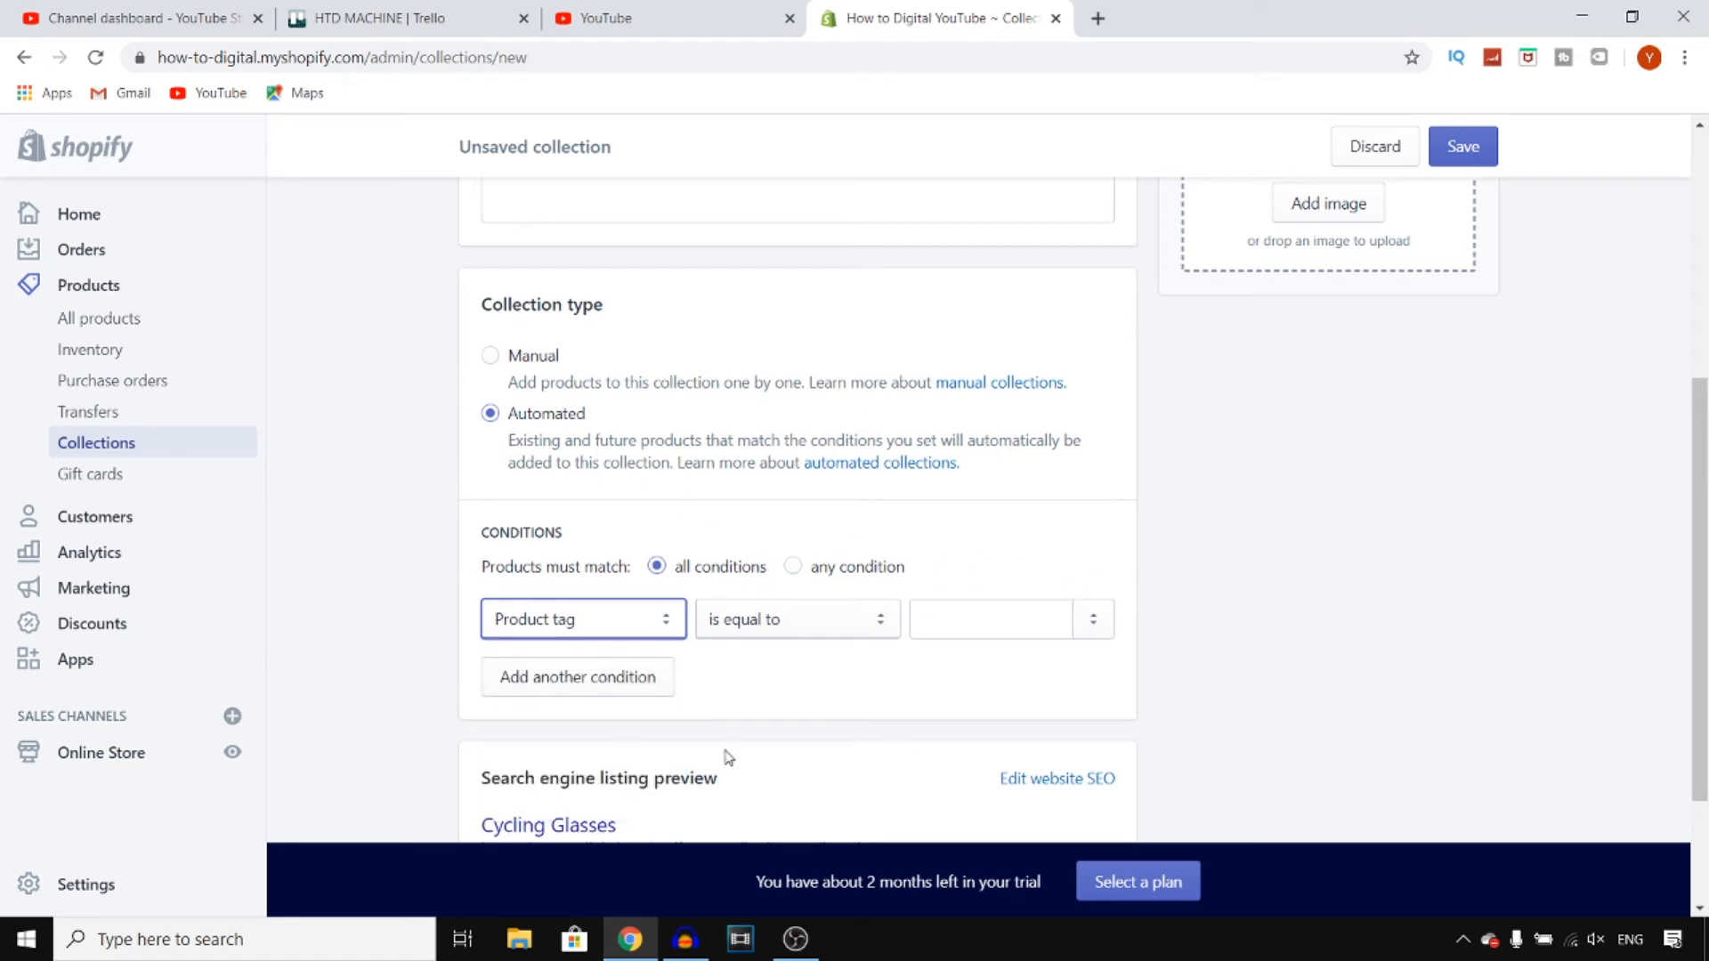
Add four more blank Product tag conditions to the automated collection.
{"action": "left_click", "coordinate": [574, 687]}
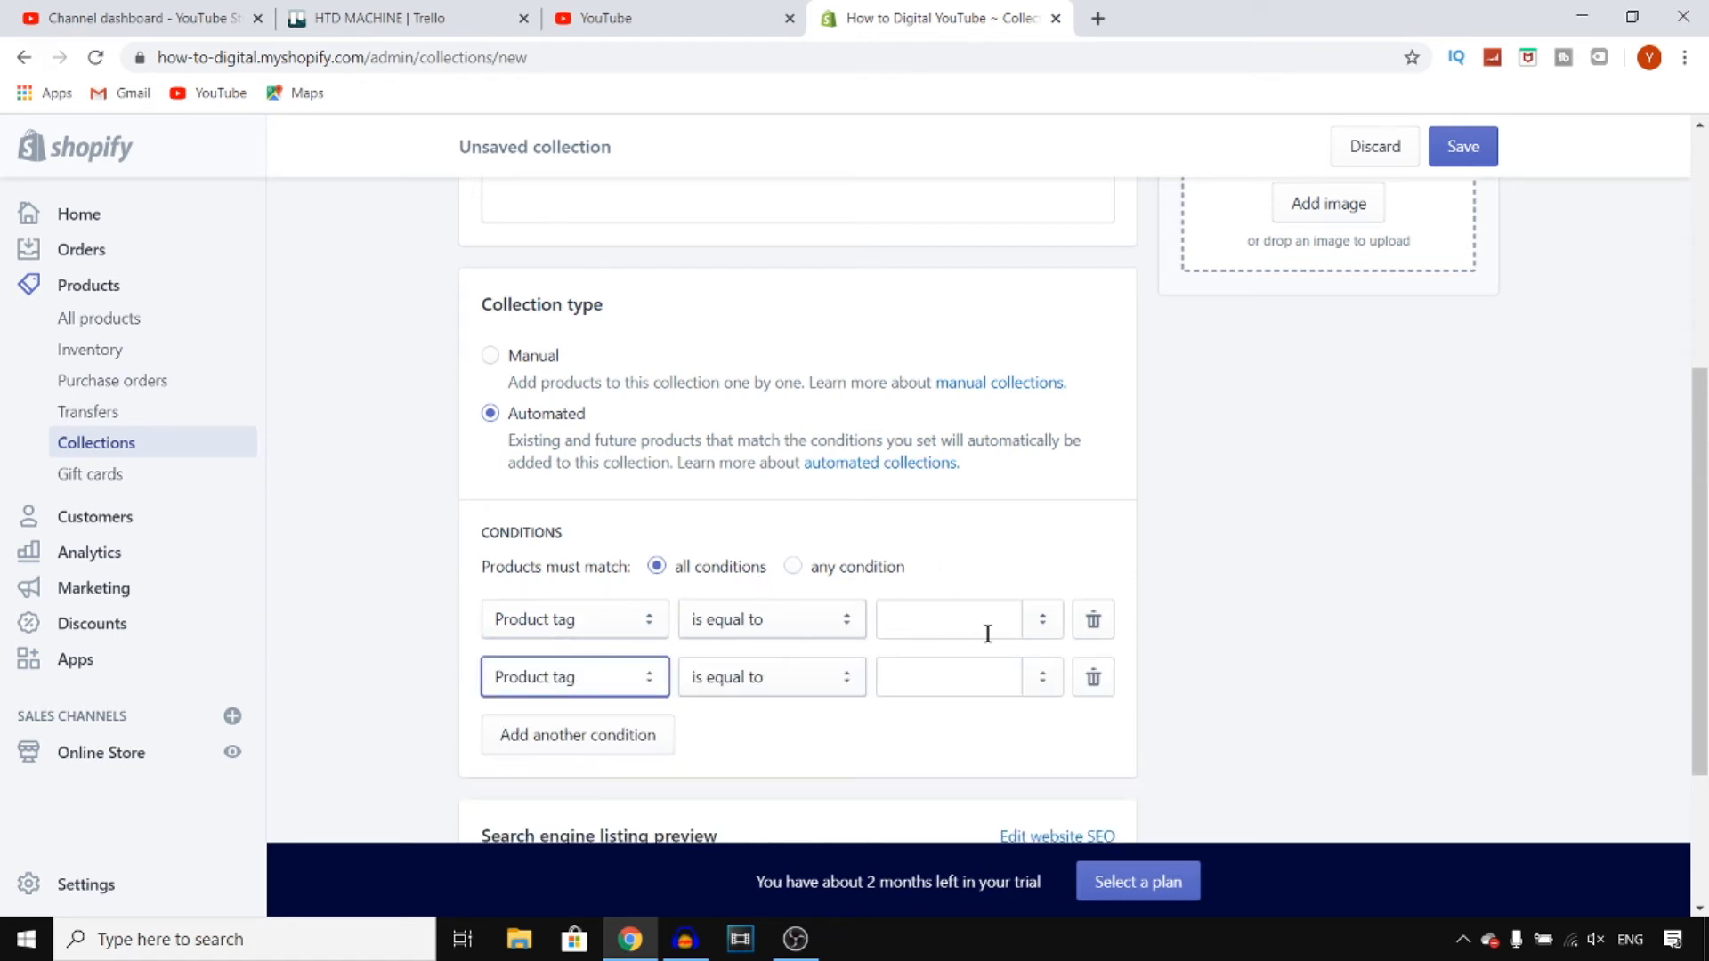
{"action": "scroll", "coordinate": [888, 629], "scroll_direction": "down", "scroll_amount": 2}
{"action": "left_click", "coordinate": [655, 557]}
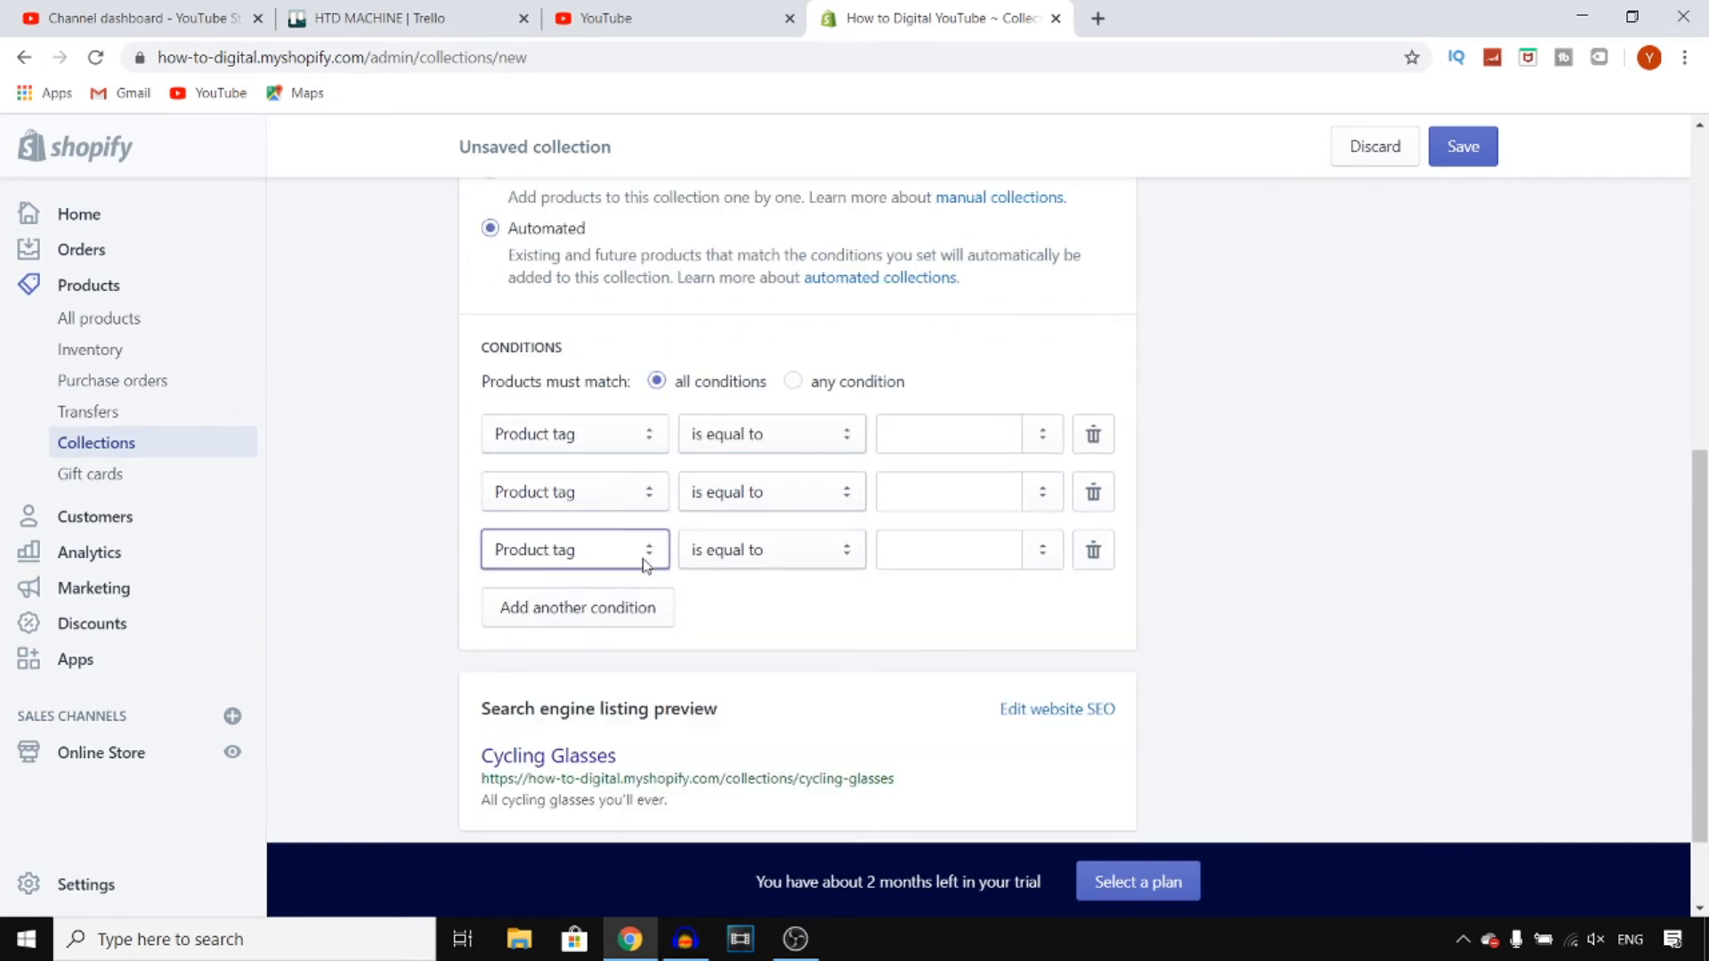
{"action": "left_click", "coordinate": [599, 614]}
{"action": "left_click", "coordinate": [611, 665]}
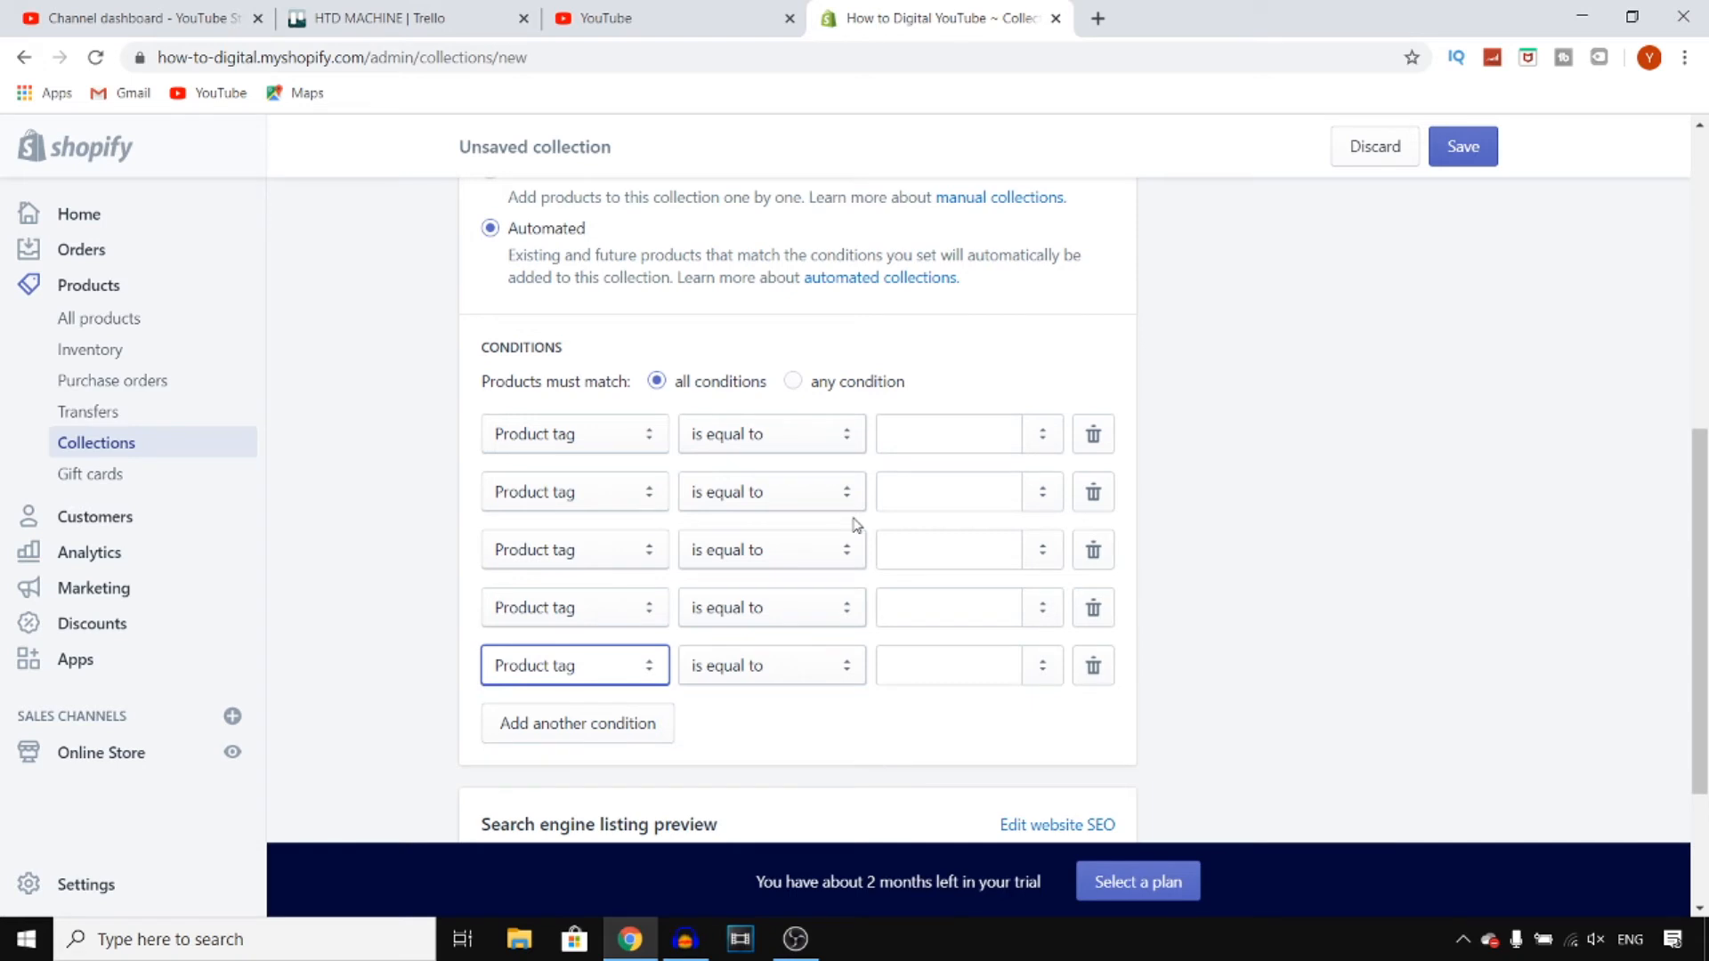
Set the collection type to Manual.
{"action": "scroll", "coordinate": [856, 525], "scroll_direction": "down", "scroll_amount": 3}
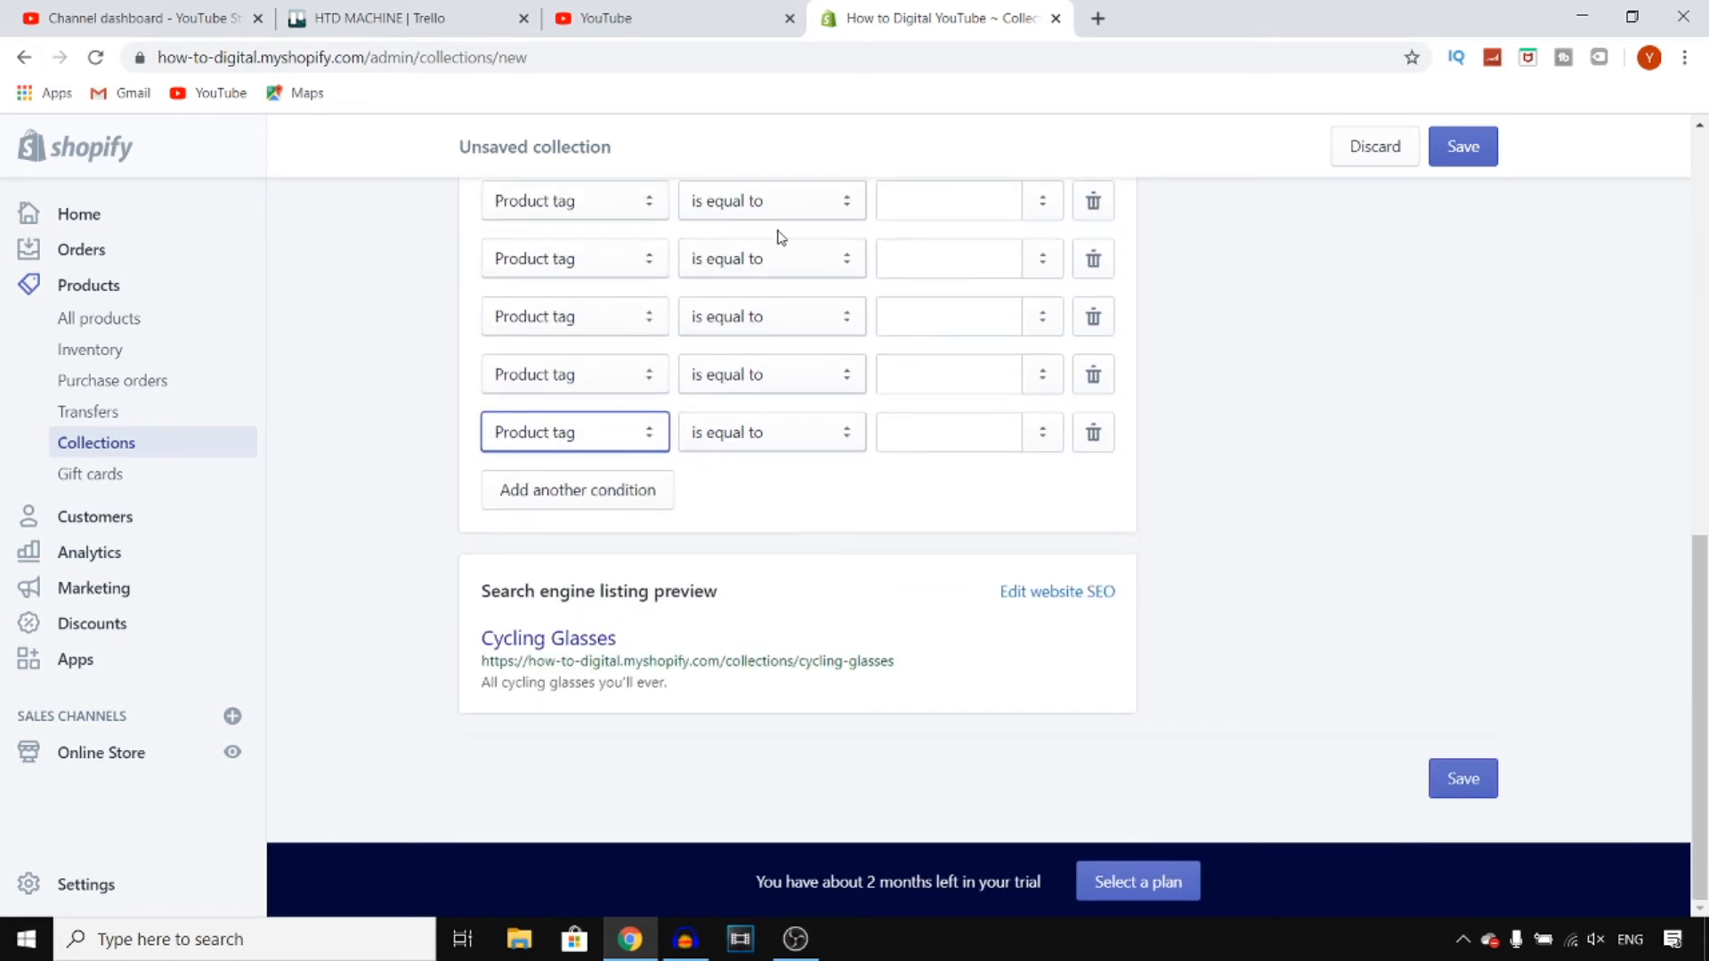
{"action": "scroll", "coordinate": [800, 514], "scroll_direction": "up", "scroll_amount": 4}
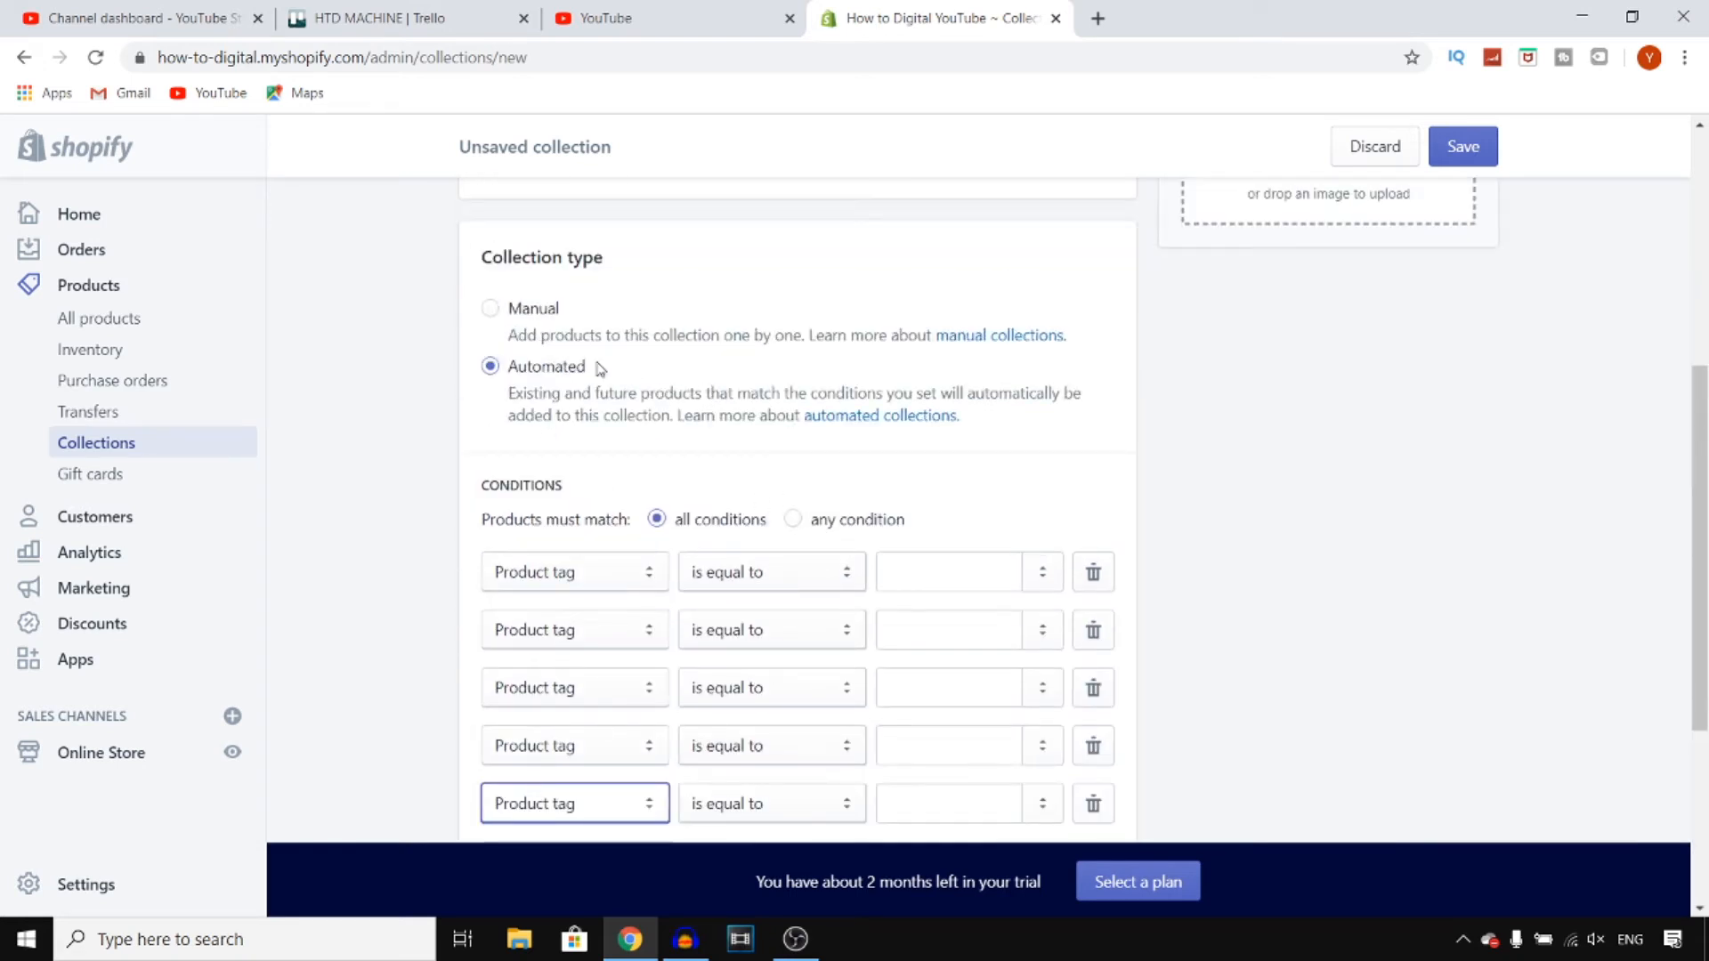
{"action": "left_click", "coordinate": [490, 309]}
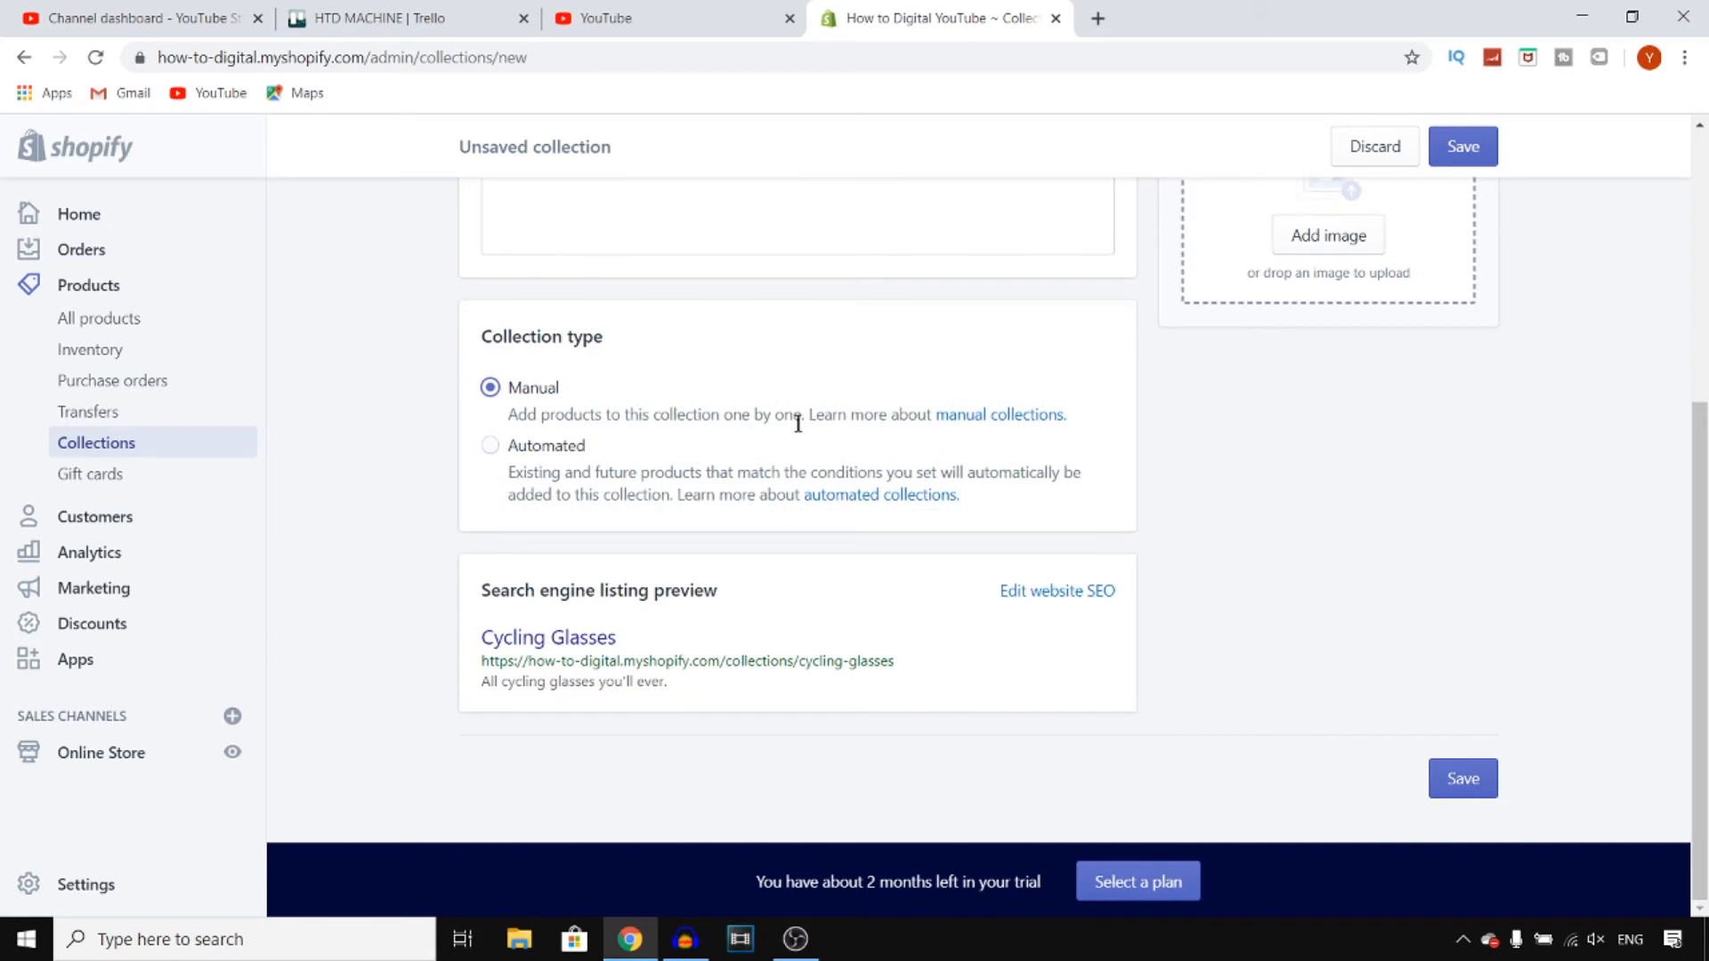
Upload the image cyclist-4367326_1920 from Downloads as the collection image.
{"action": "scroll", "coordinate": [798, 424], "scroll_direction": "up", "scroll_amount": 5}
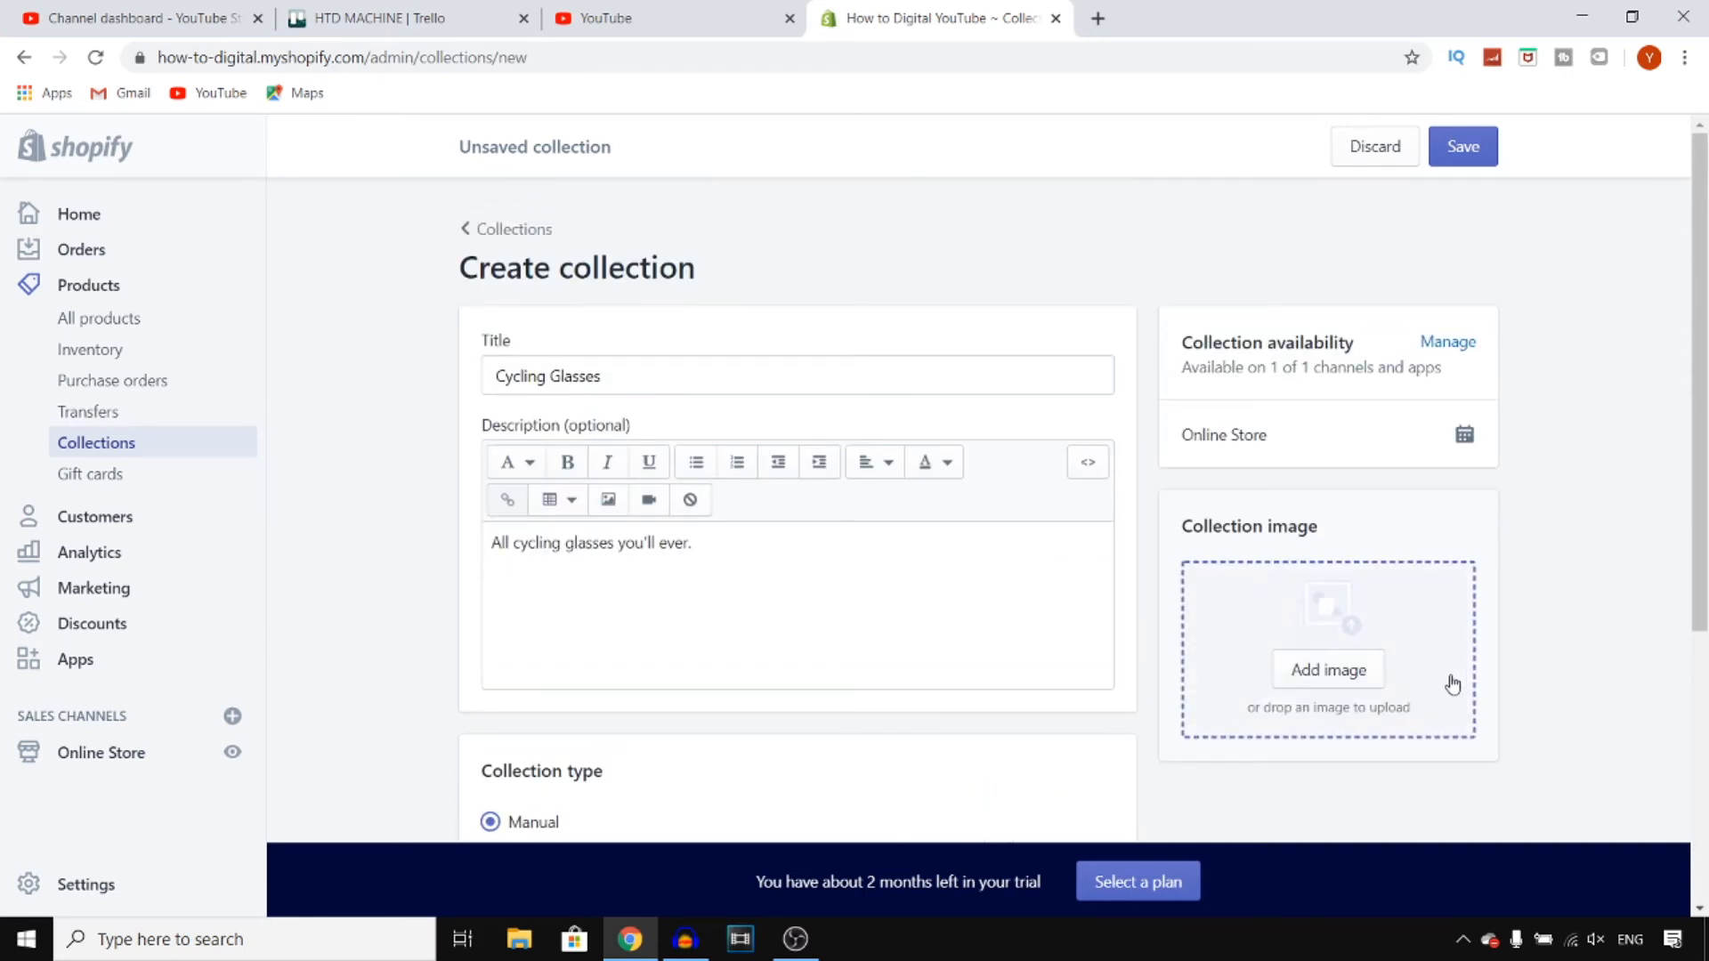
{"action": "left_click", "coordinate": [1342, 680]}
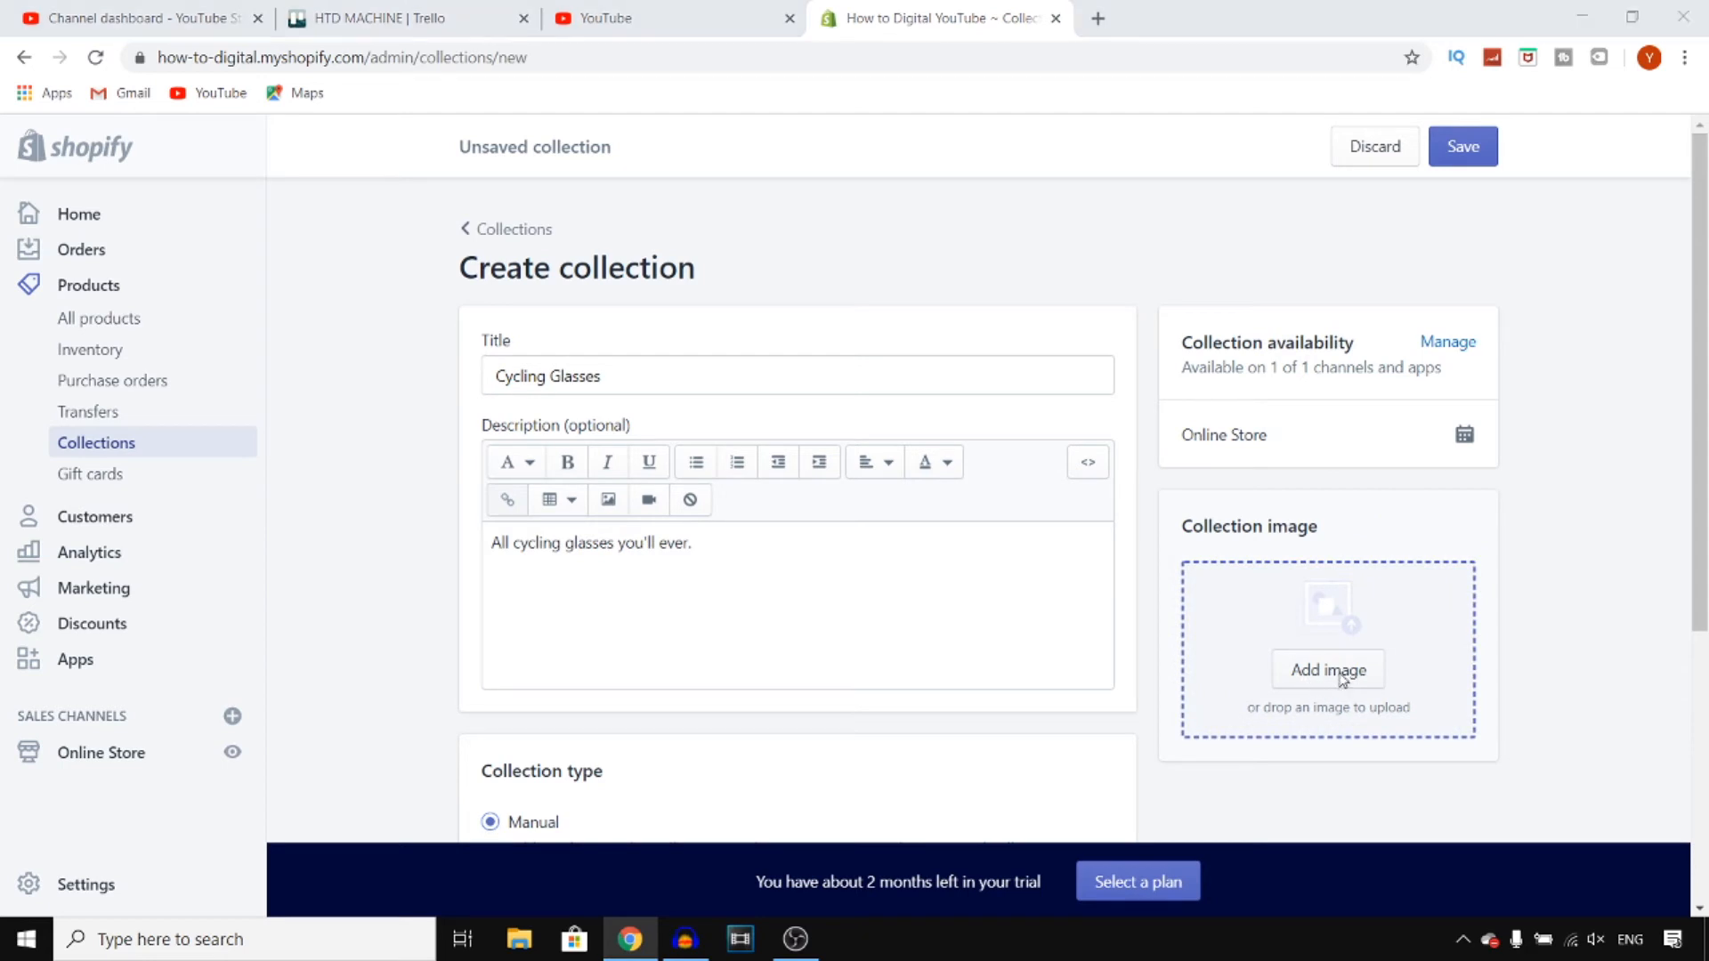
{"action": "left_click", "coordinate": [275, 211]}
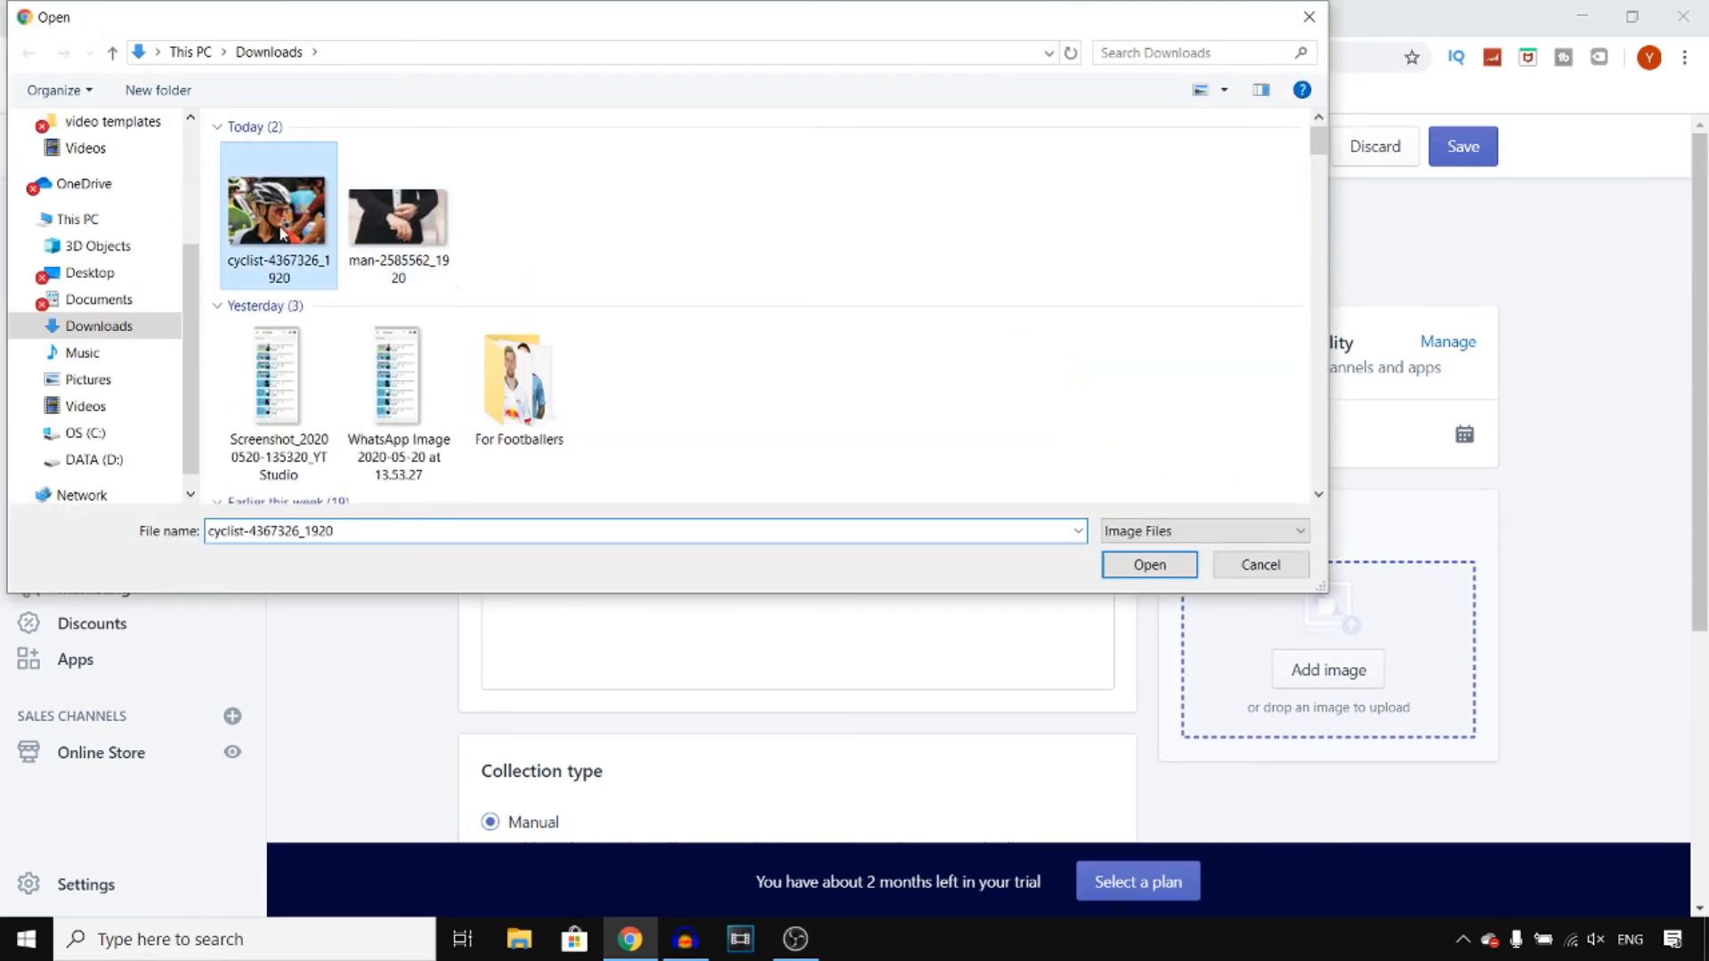
{"action": "left_click", "coordinate": [1139, 566]}
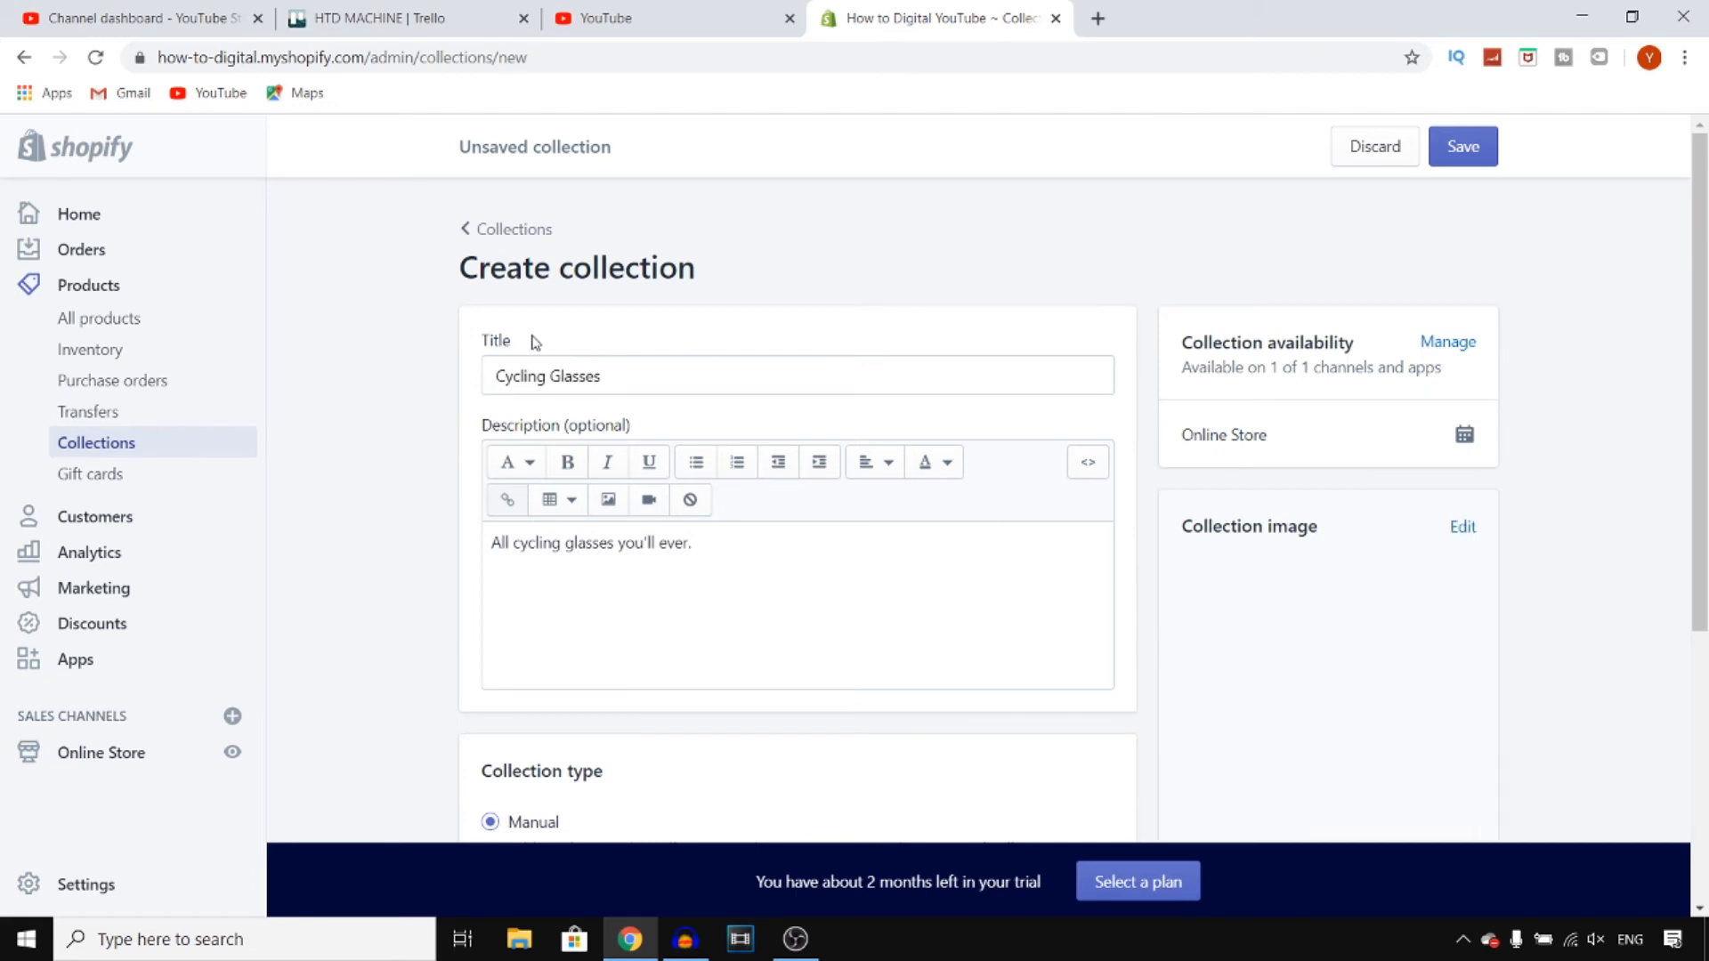
{"action": "scroll", "coordinate": [1477, 654], "scroll_direction": "down", "scroll_amount": 4}
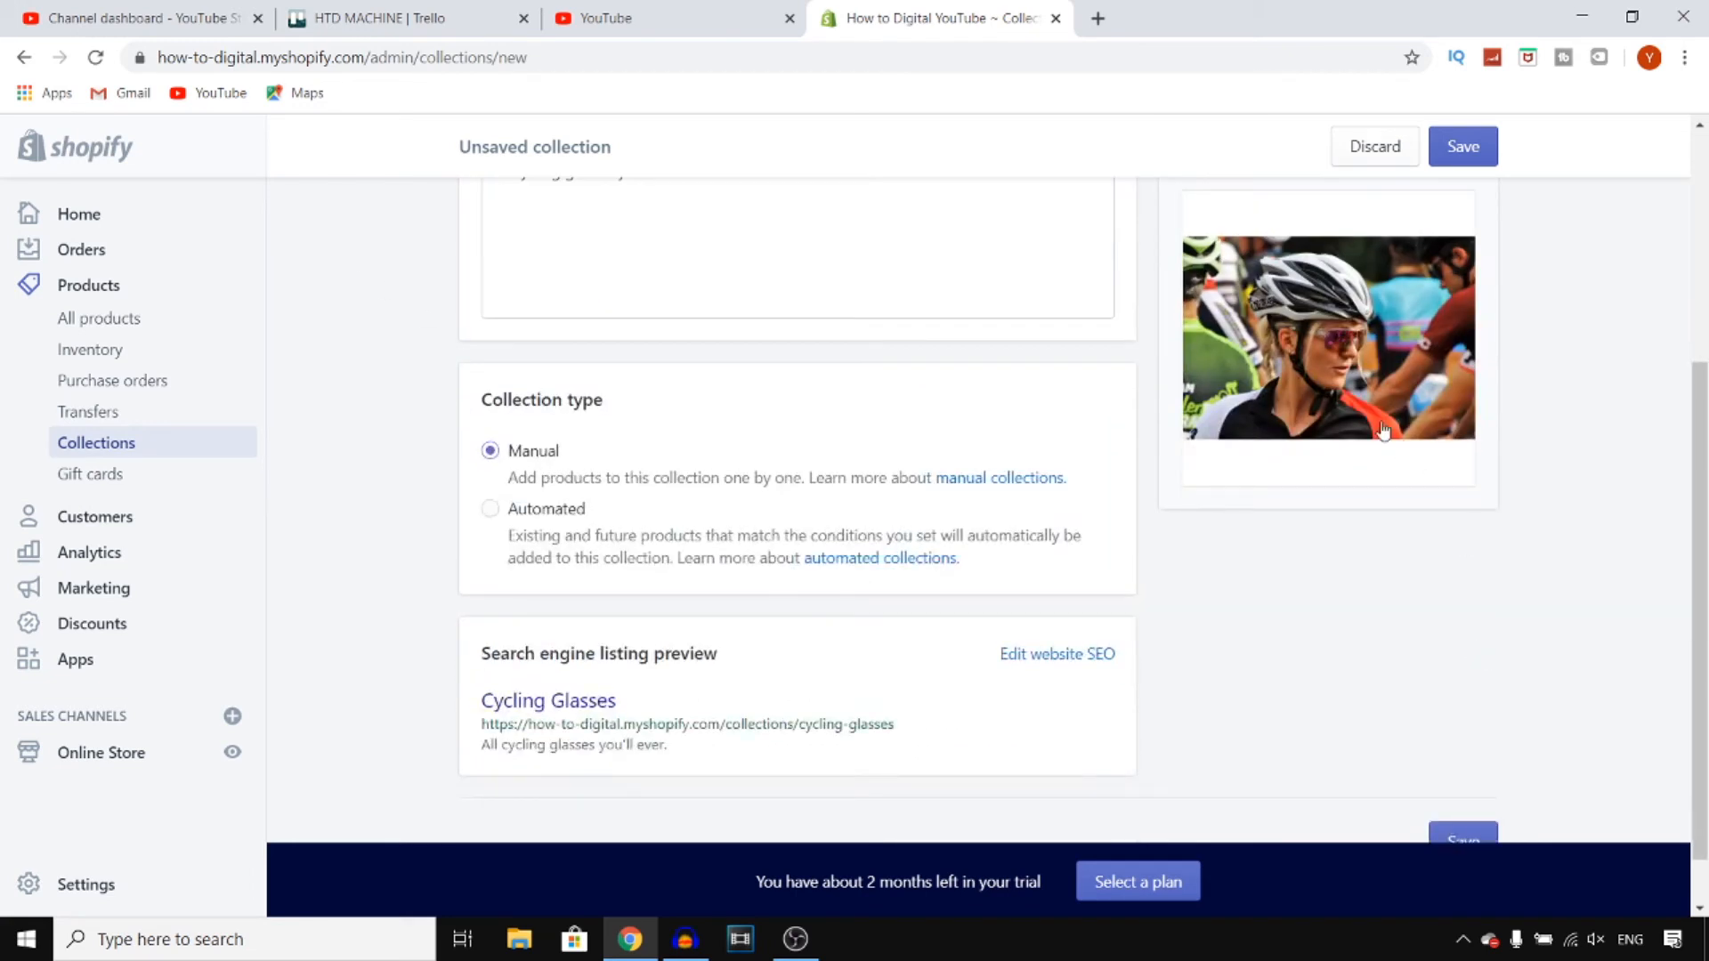
Open the Online Store publishing schedule for the collection and remove it without setting a date.
{"action": "scroll", "coordinate": [1419, 466], "scroll_direction": "up", "scroll_amount": 5}
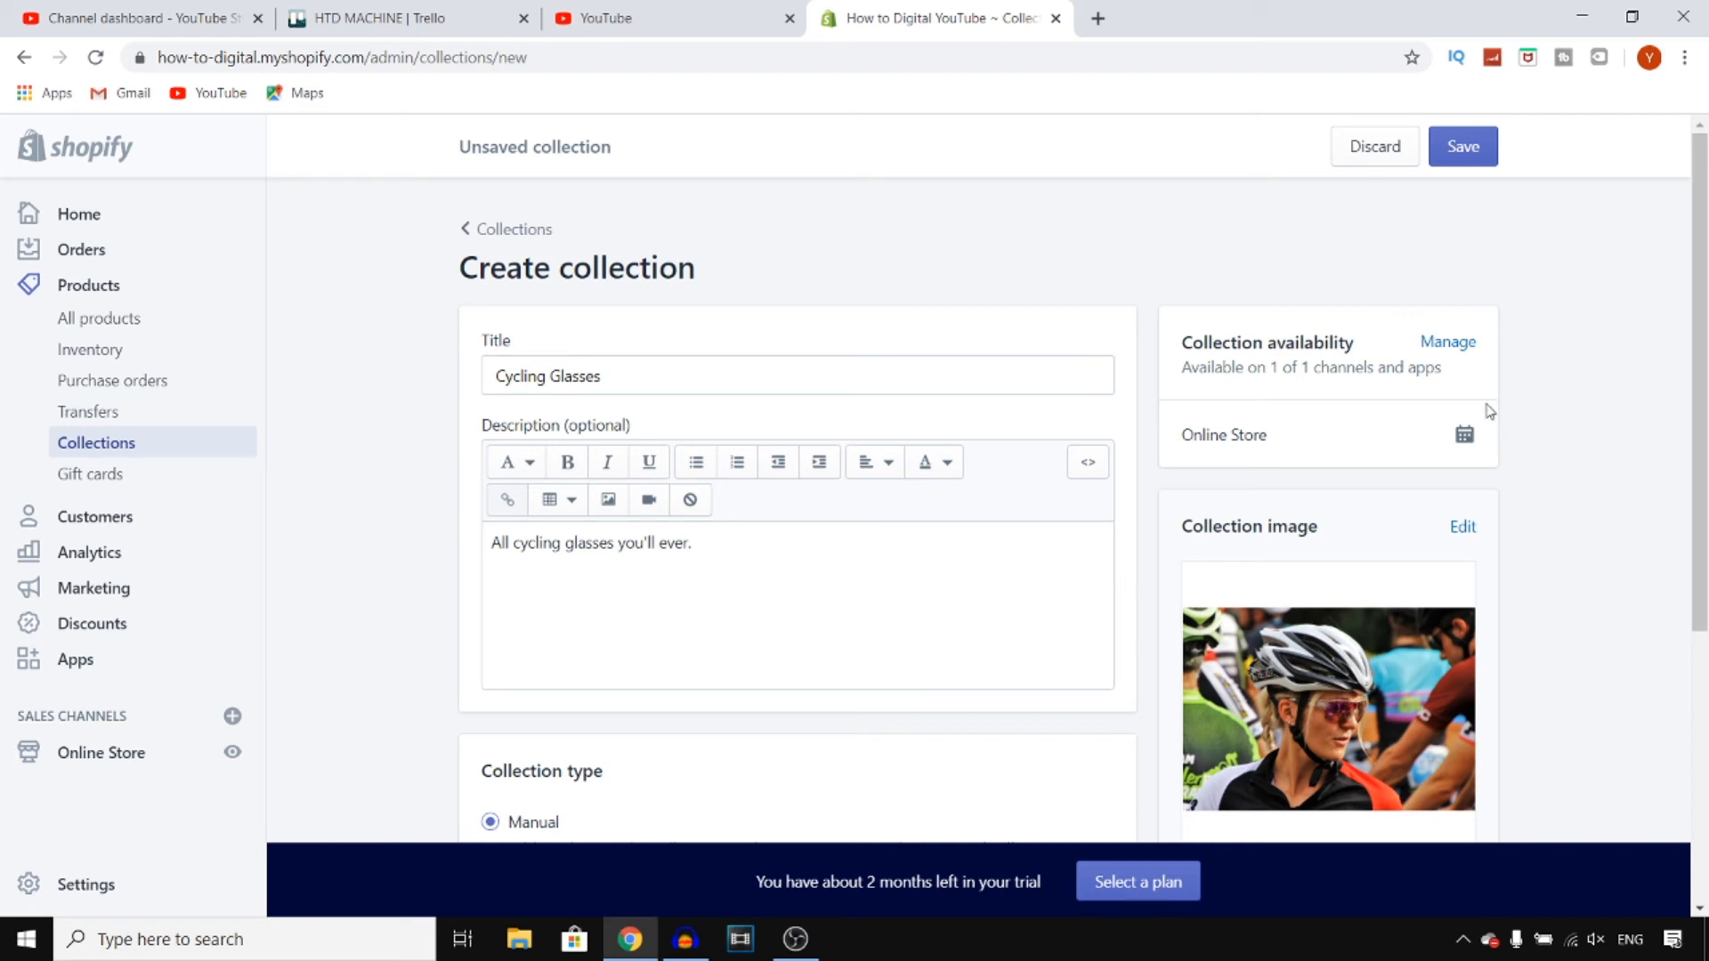
{"action": "left_click", "coordinate": [1464, 436]}
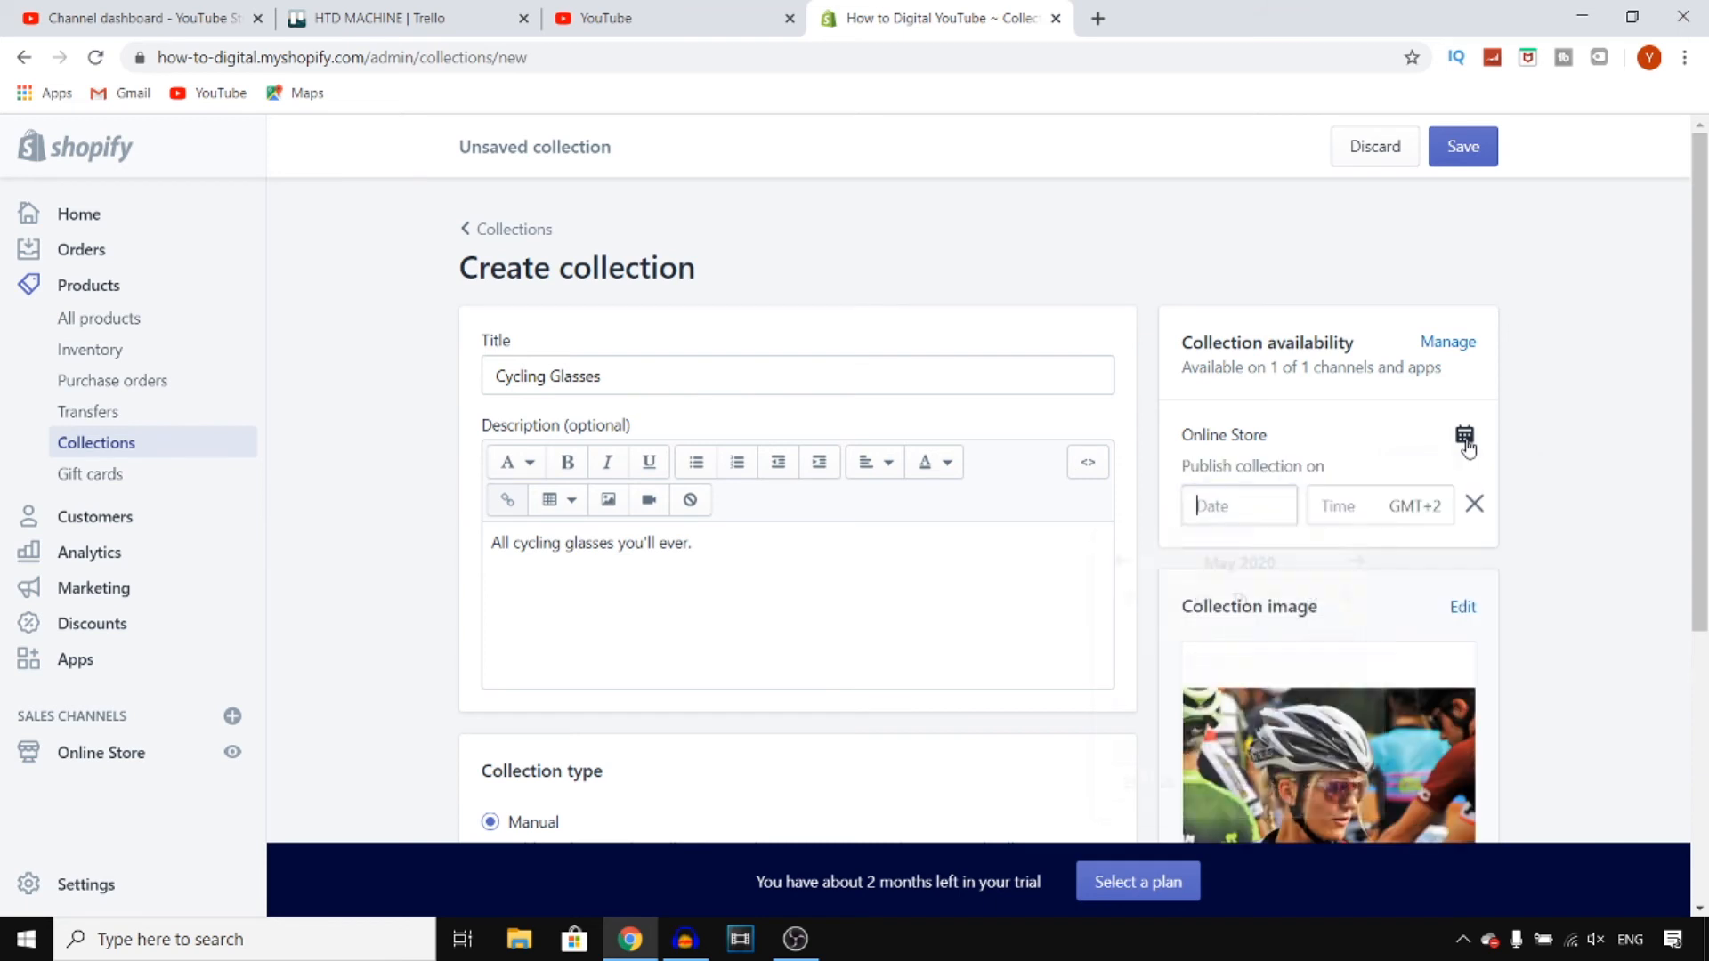
{"action": "left_click", "coordinate": [1673, 452]}
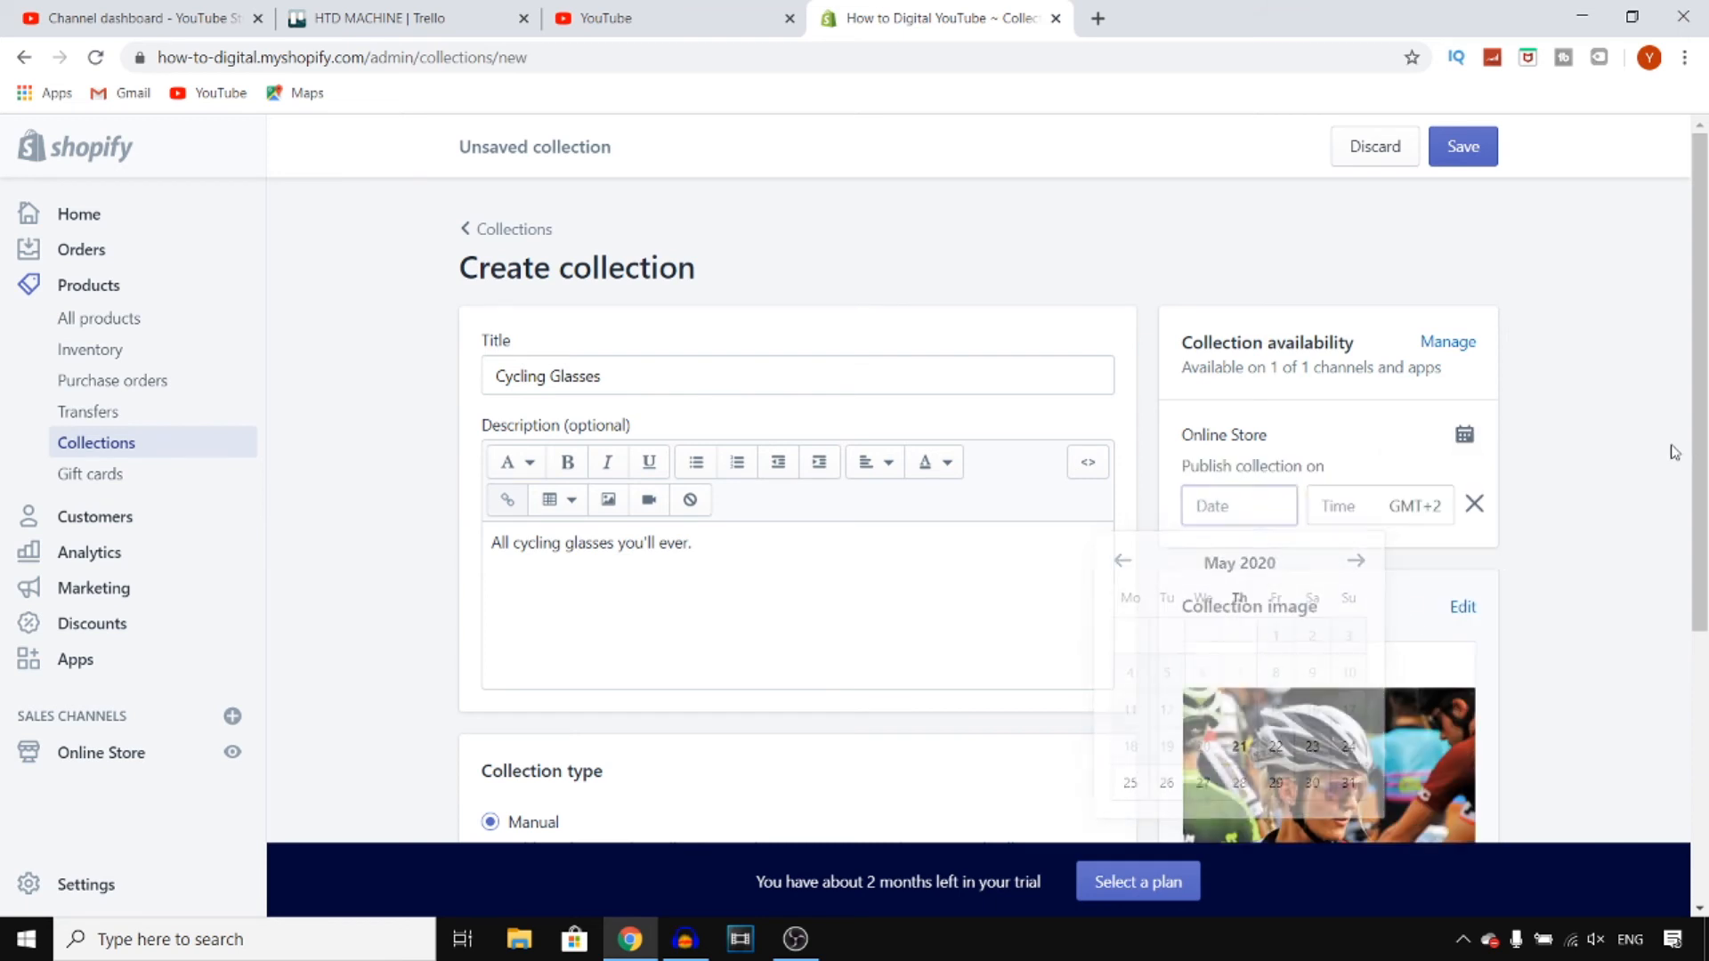
{"action": "left_click", "coordinate": [1474, 504]}
Save the Cycling Glasses collection and view its page on the online store.
{"action": "left_click", "coordinate": [1464, 147]}
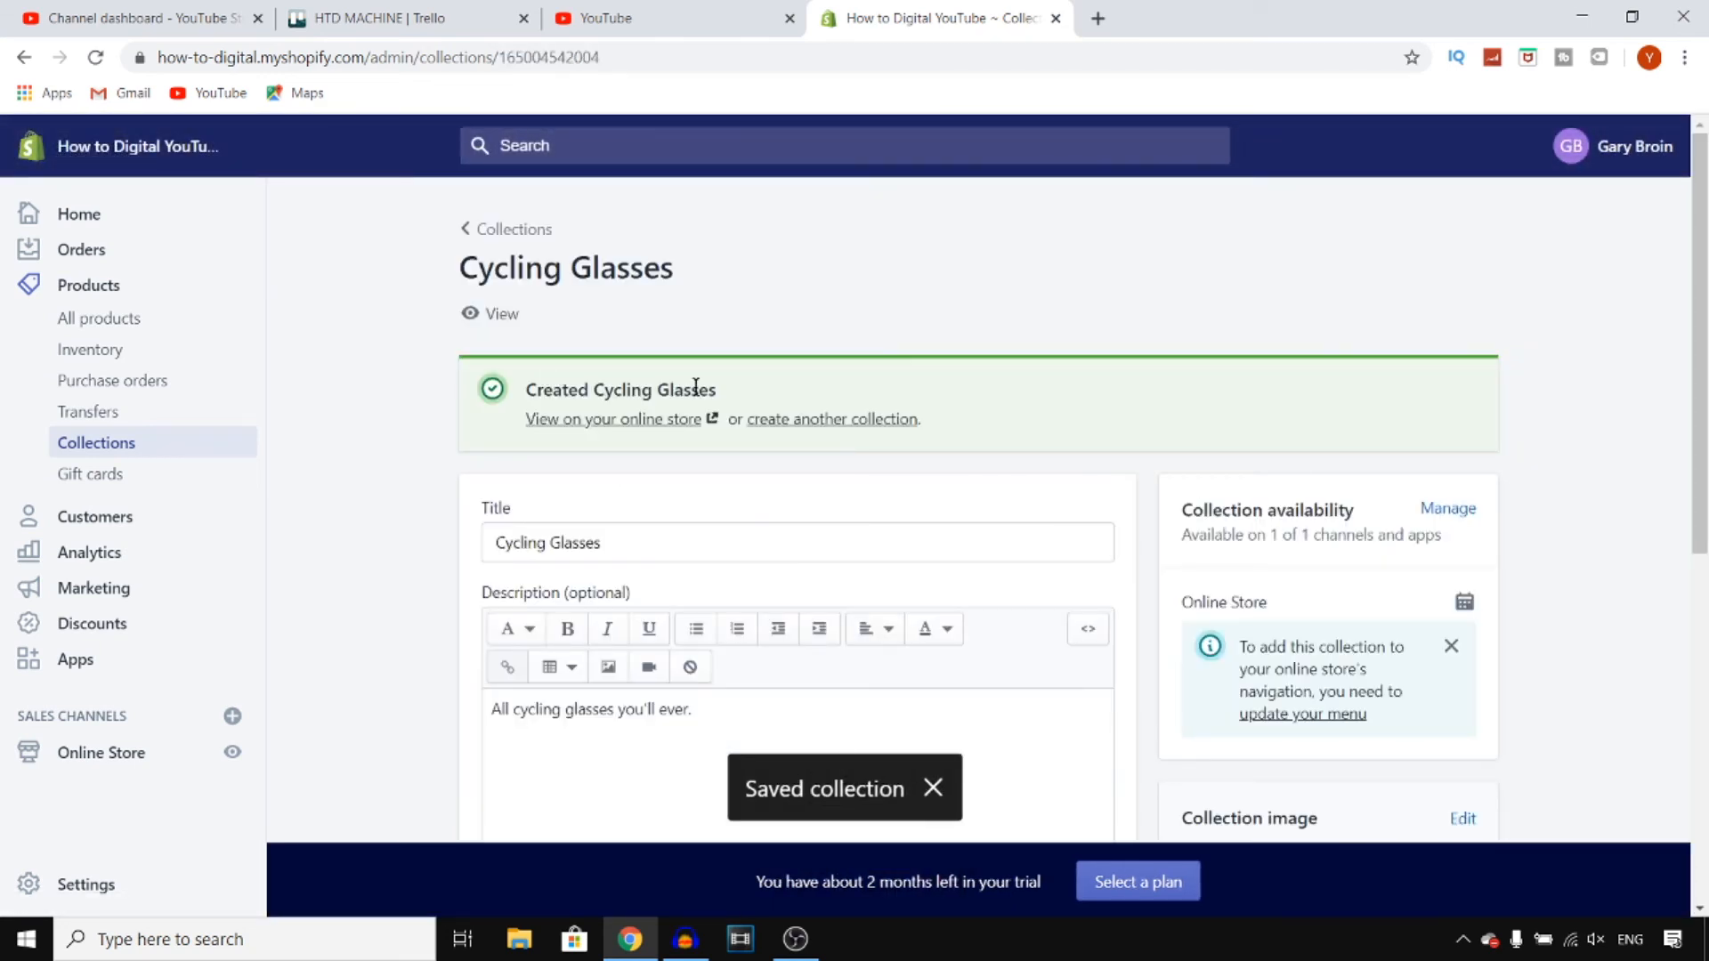
{"action": "left_click", "coordinate": [627, 427]}
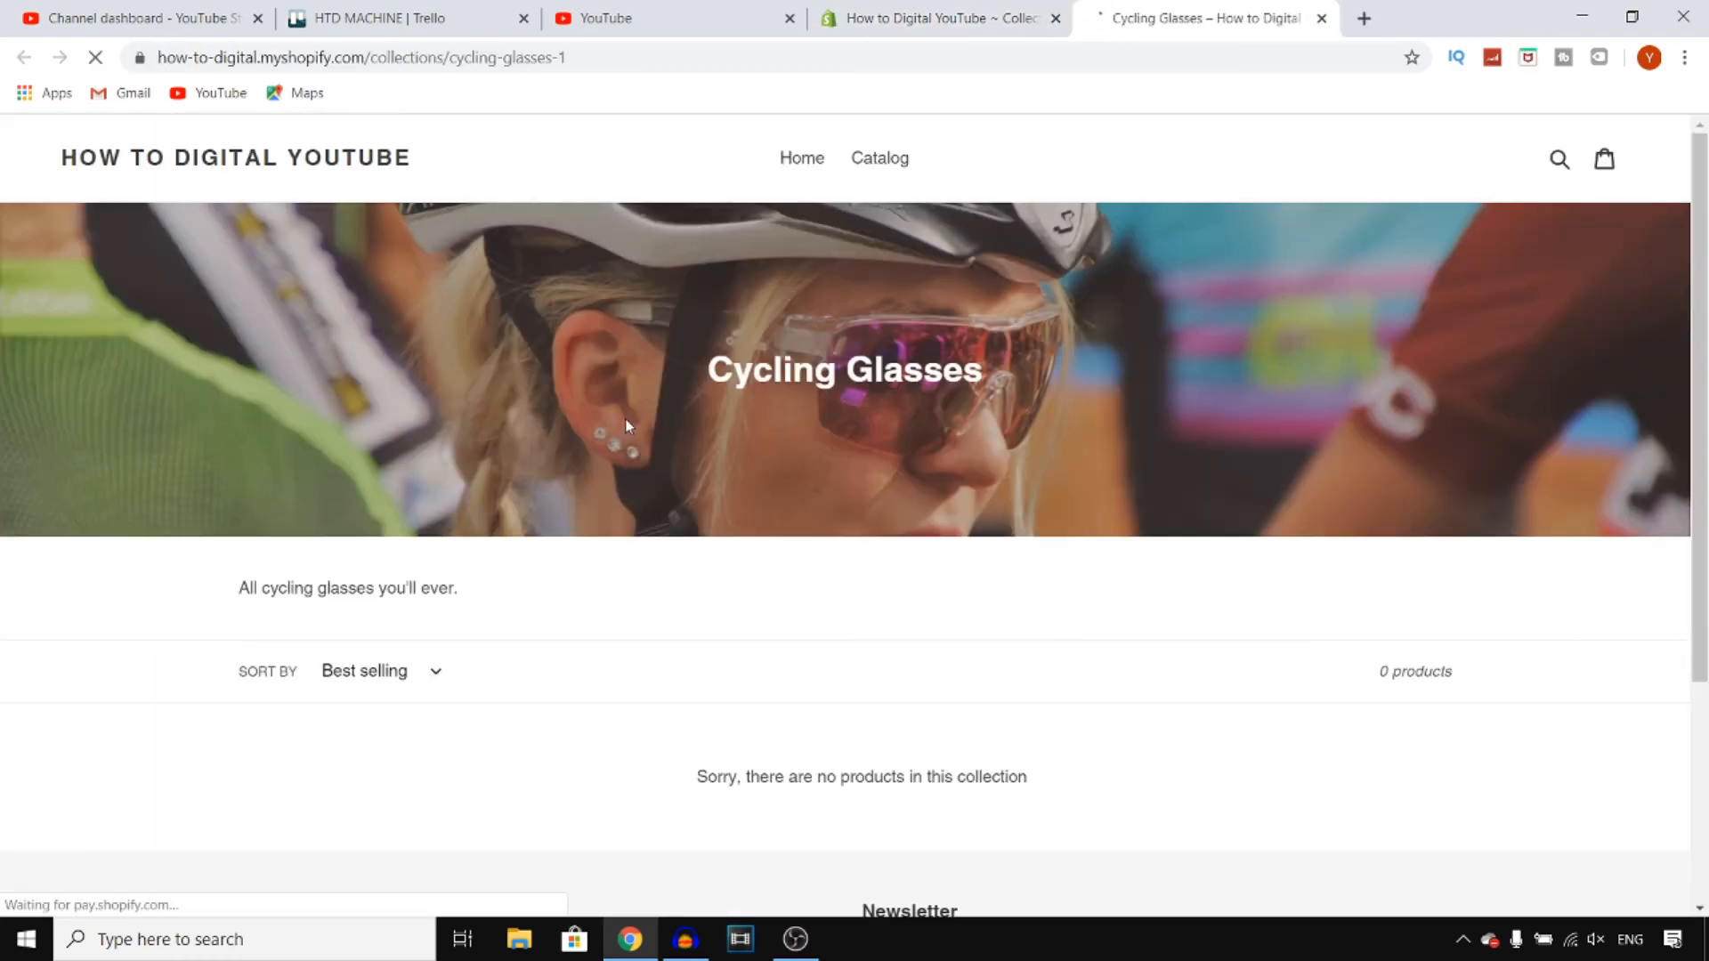
{"action": "scroll", "coordinate": [628, 426], "scroll_direction": "down", "scroll_amount": 4}
{"action": "scroll", "coordinate": [942, 463], "scroll_direction": "up", "scroll_amount": 4}
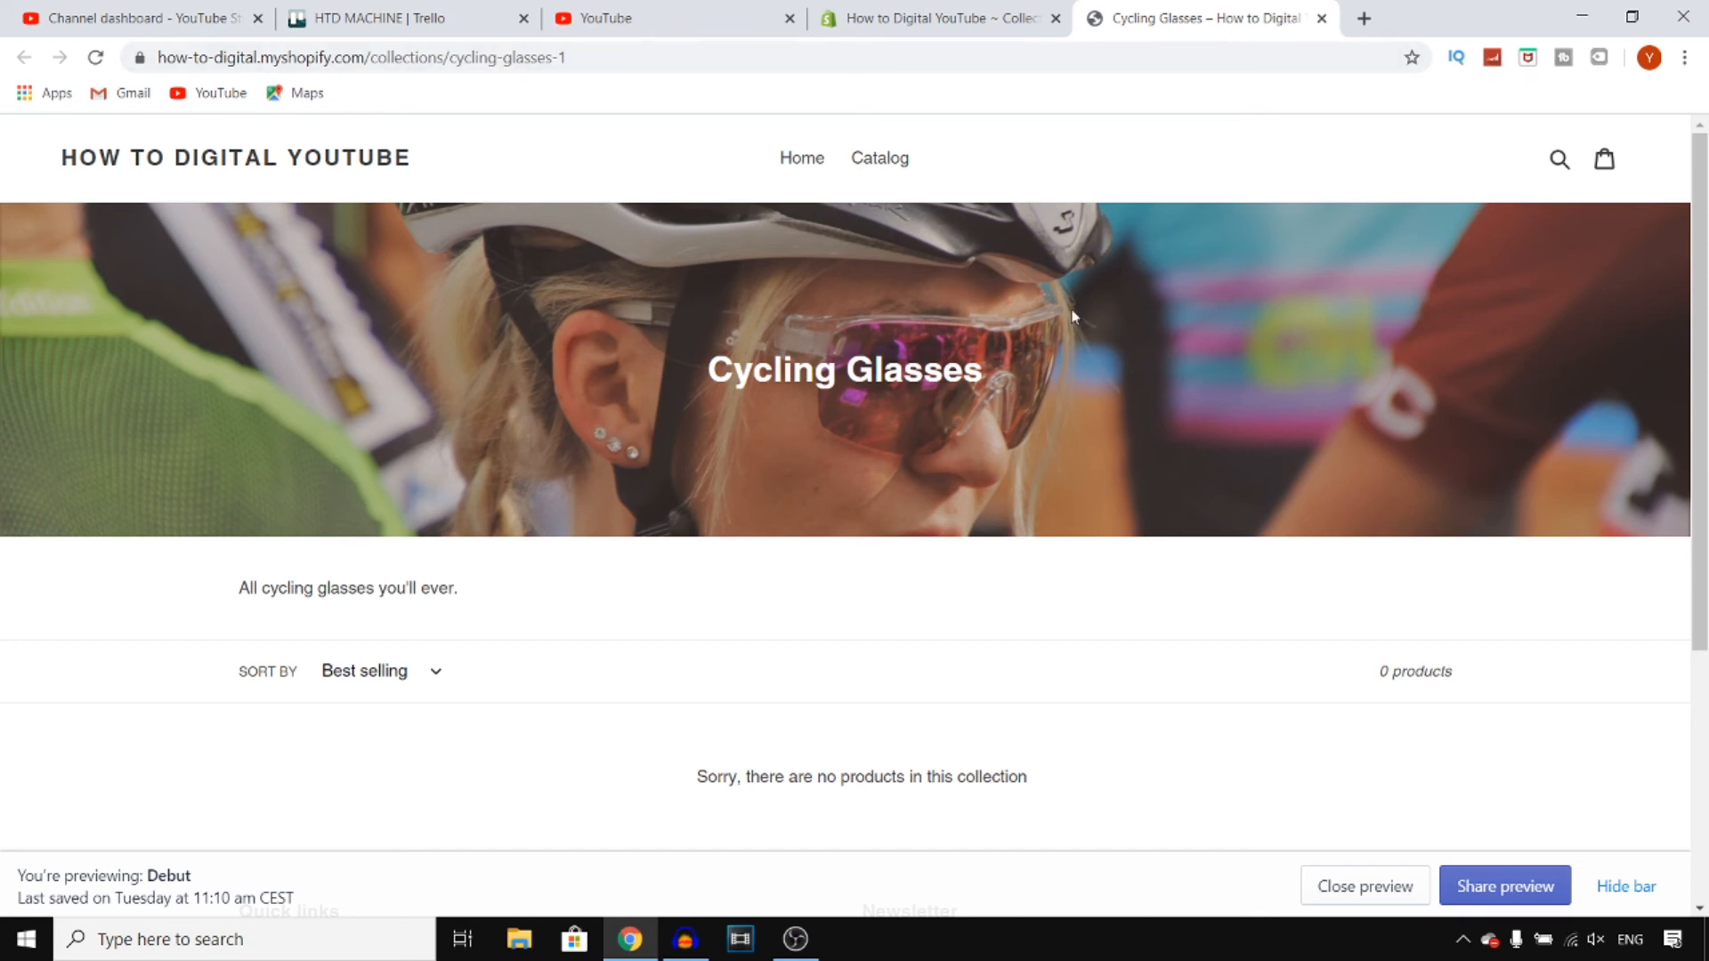
Return to the collection's admin page and add the product "Wholesale 2020 Men Women Cycling Glasses Mountain Bike Sunglasses" to it, searching for "c".
{"action": "left_click", "coordinate": [926, 18]}
{"action": "scroll", "coordinate": [976, 449], "scroll_direction": "down", "scroll_amount": 10}
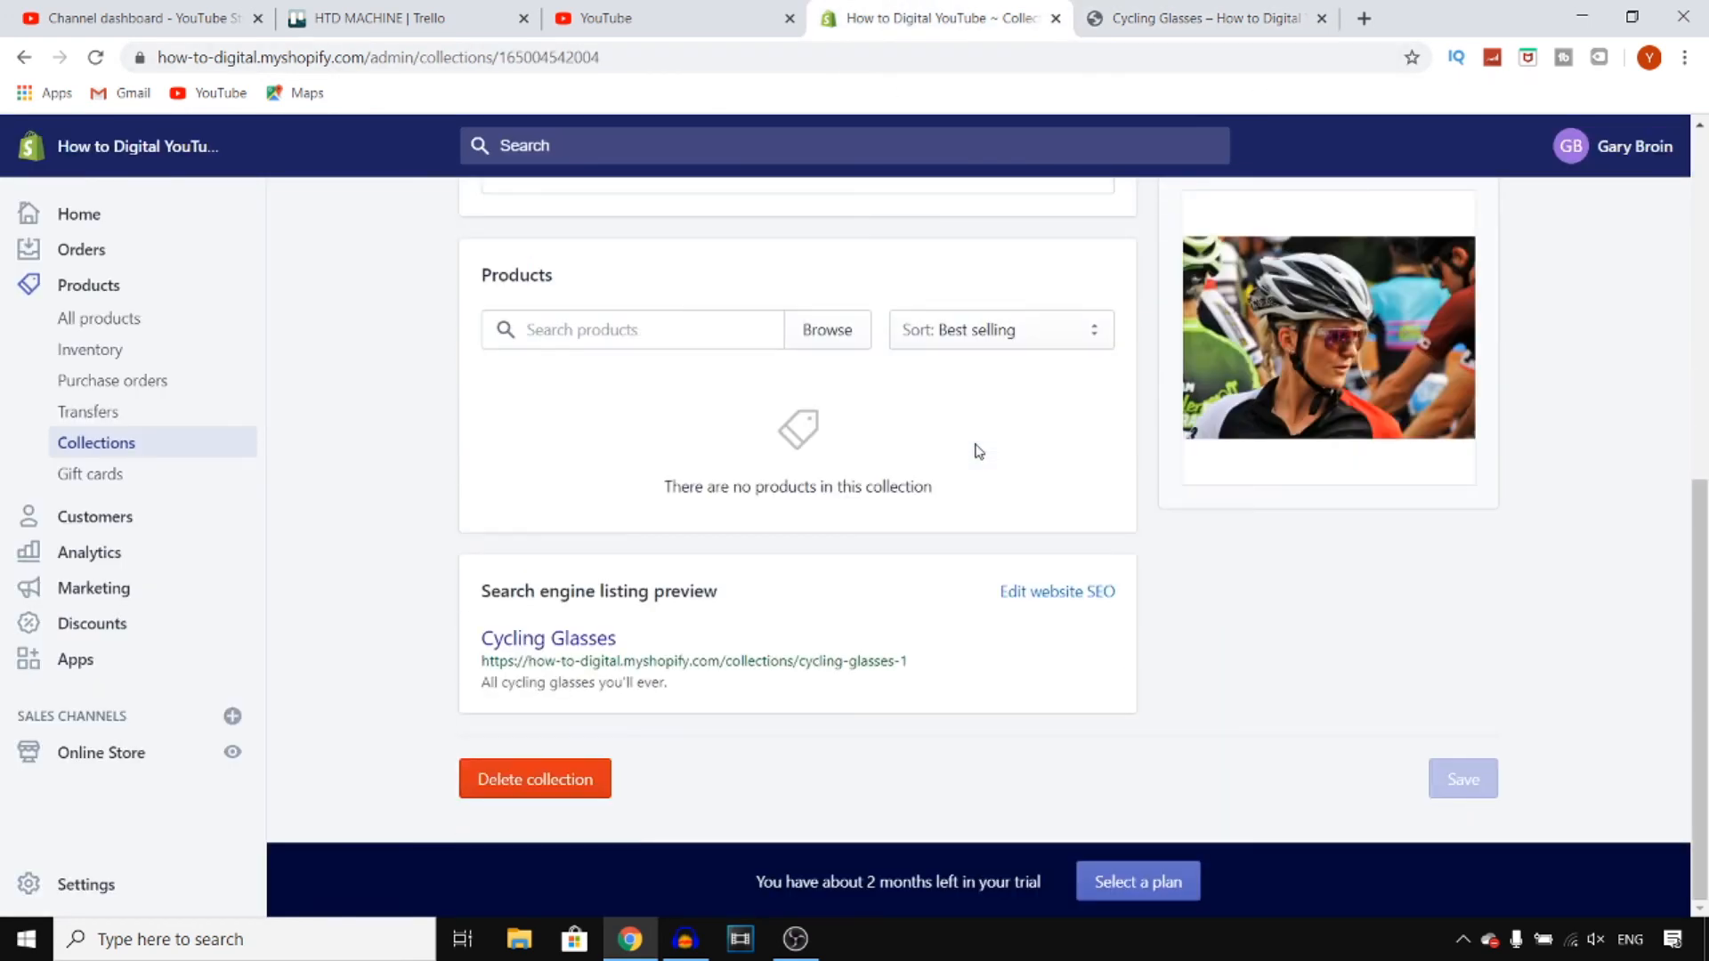
{"action": "left_click", "coordinate": [659, 310]}
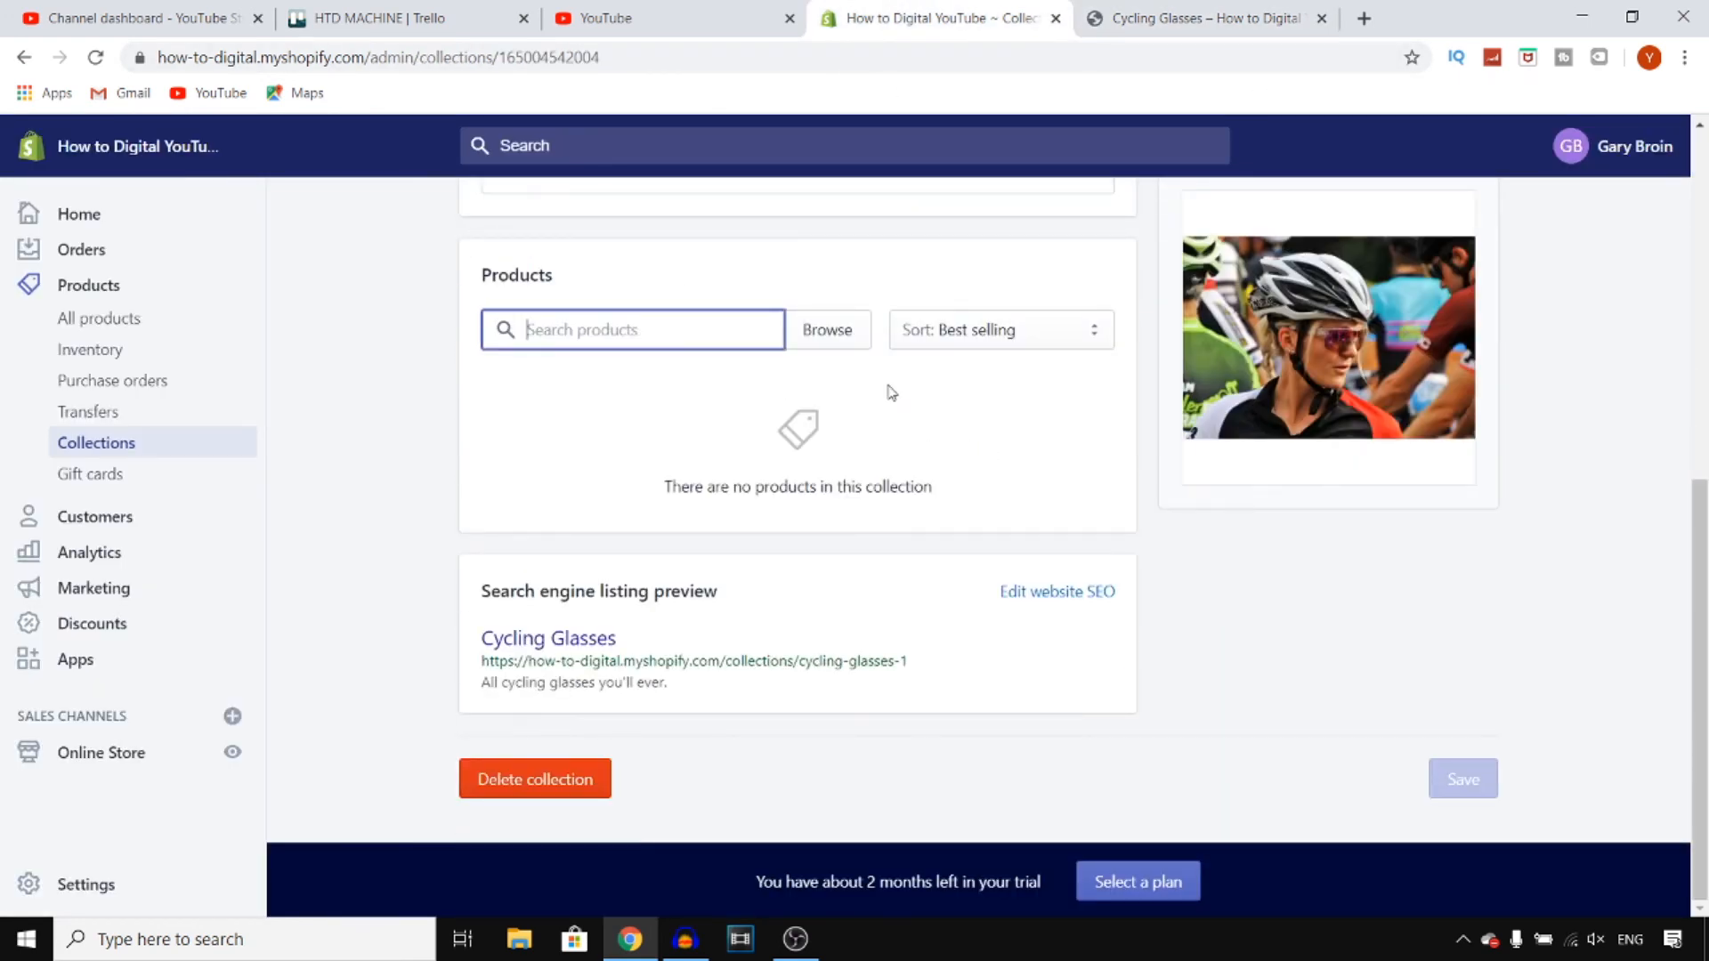
{"action": "type", "text": "c"}
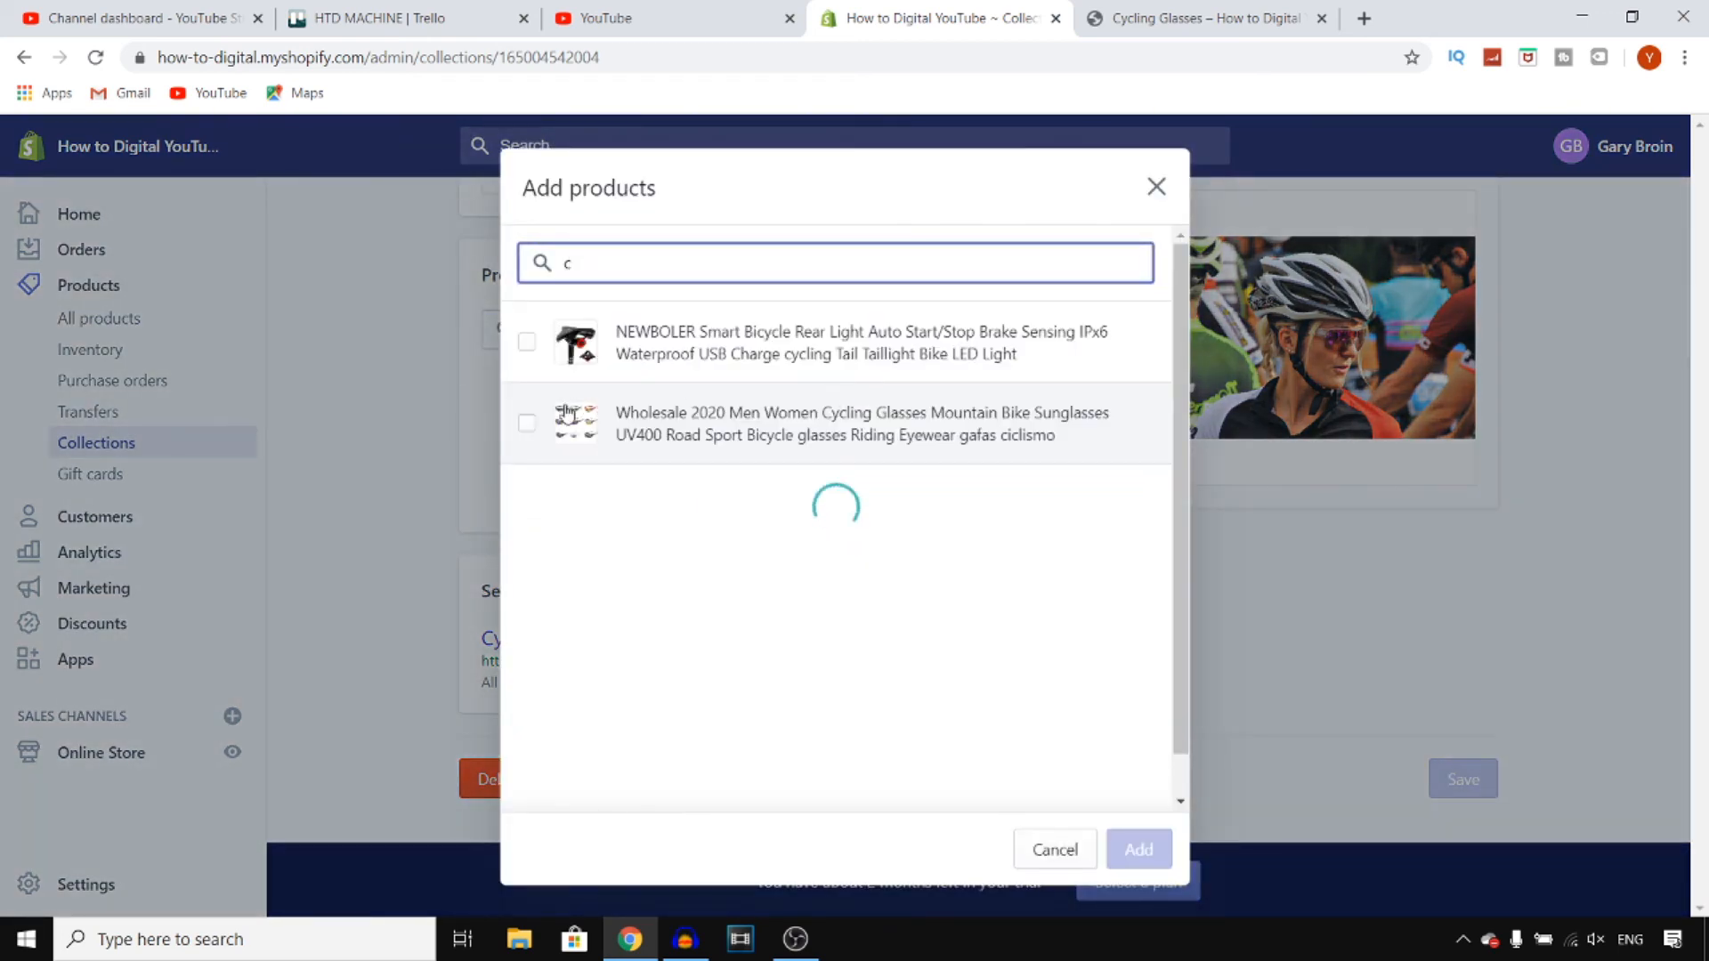
{"action": "left_click", "coordinate": [526, 424]}
{"action": "left_click", "coordinate": [1142, 847]}
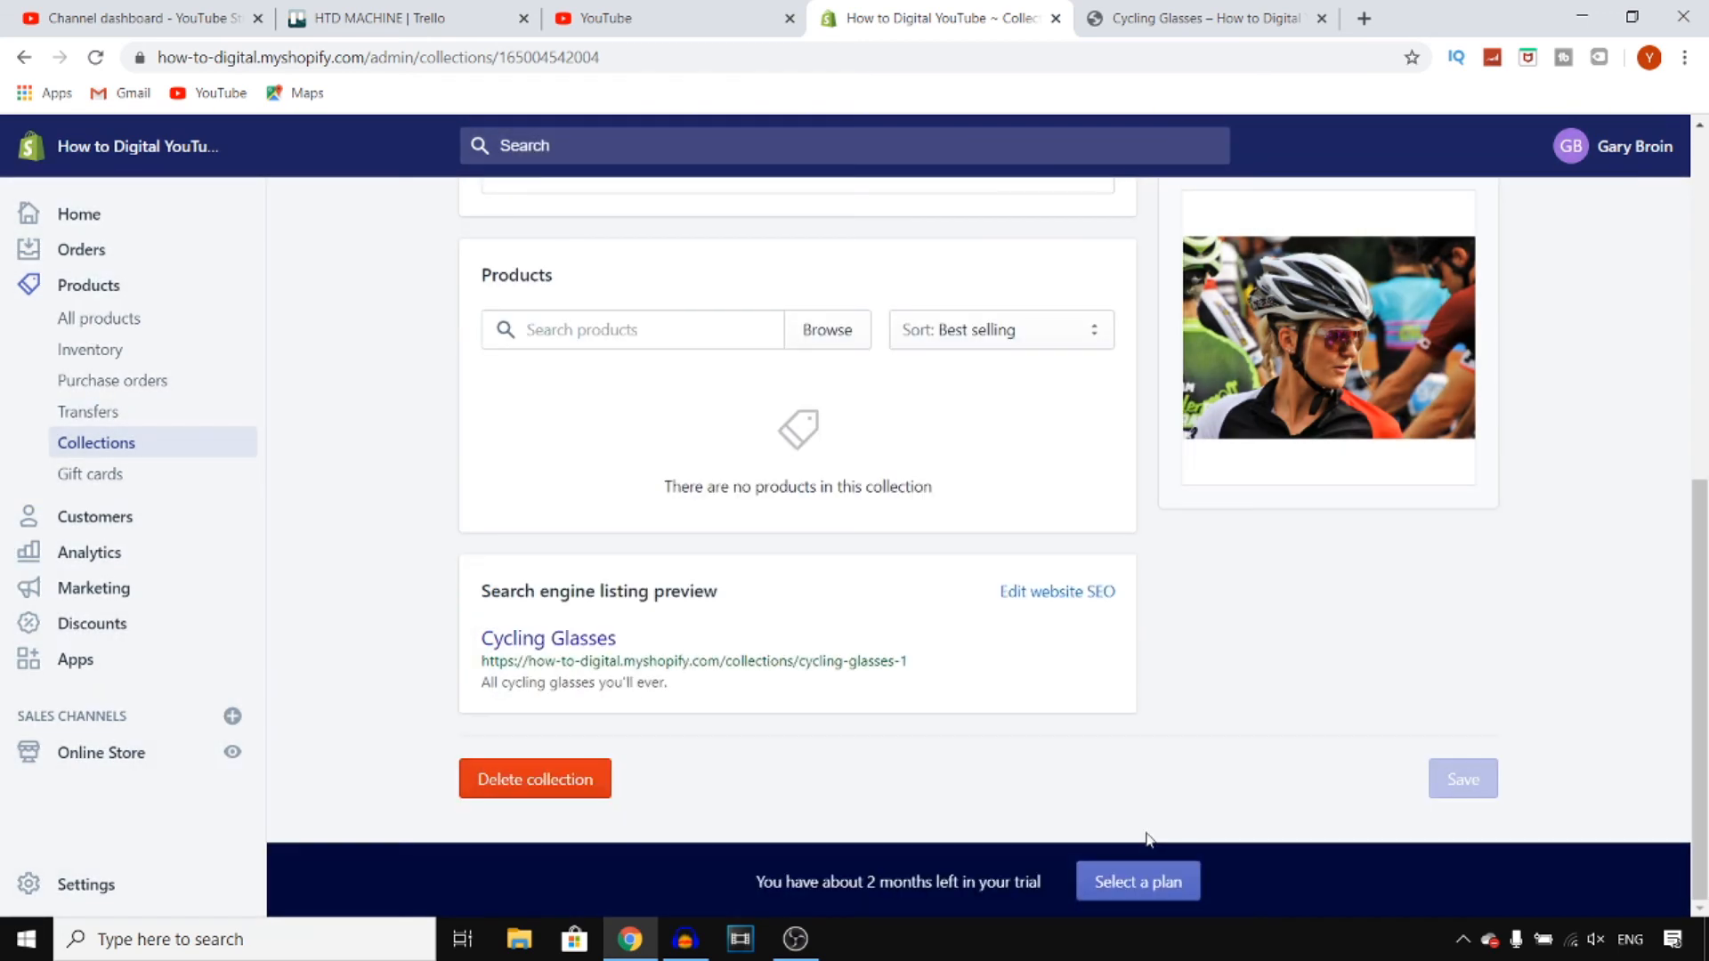
Reload the Cycling Glasses storefront page, open the sunglasses product listed there, and return to the collection's admin page.
{"action": "scroll", "coordinate": [1326, 778], "scroll_direction": "up", "scroll_amount": 8}
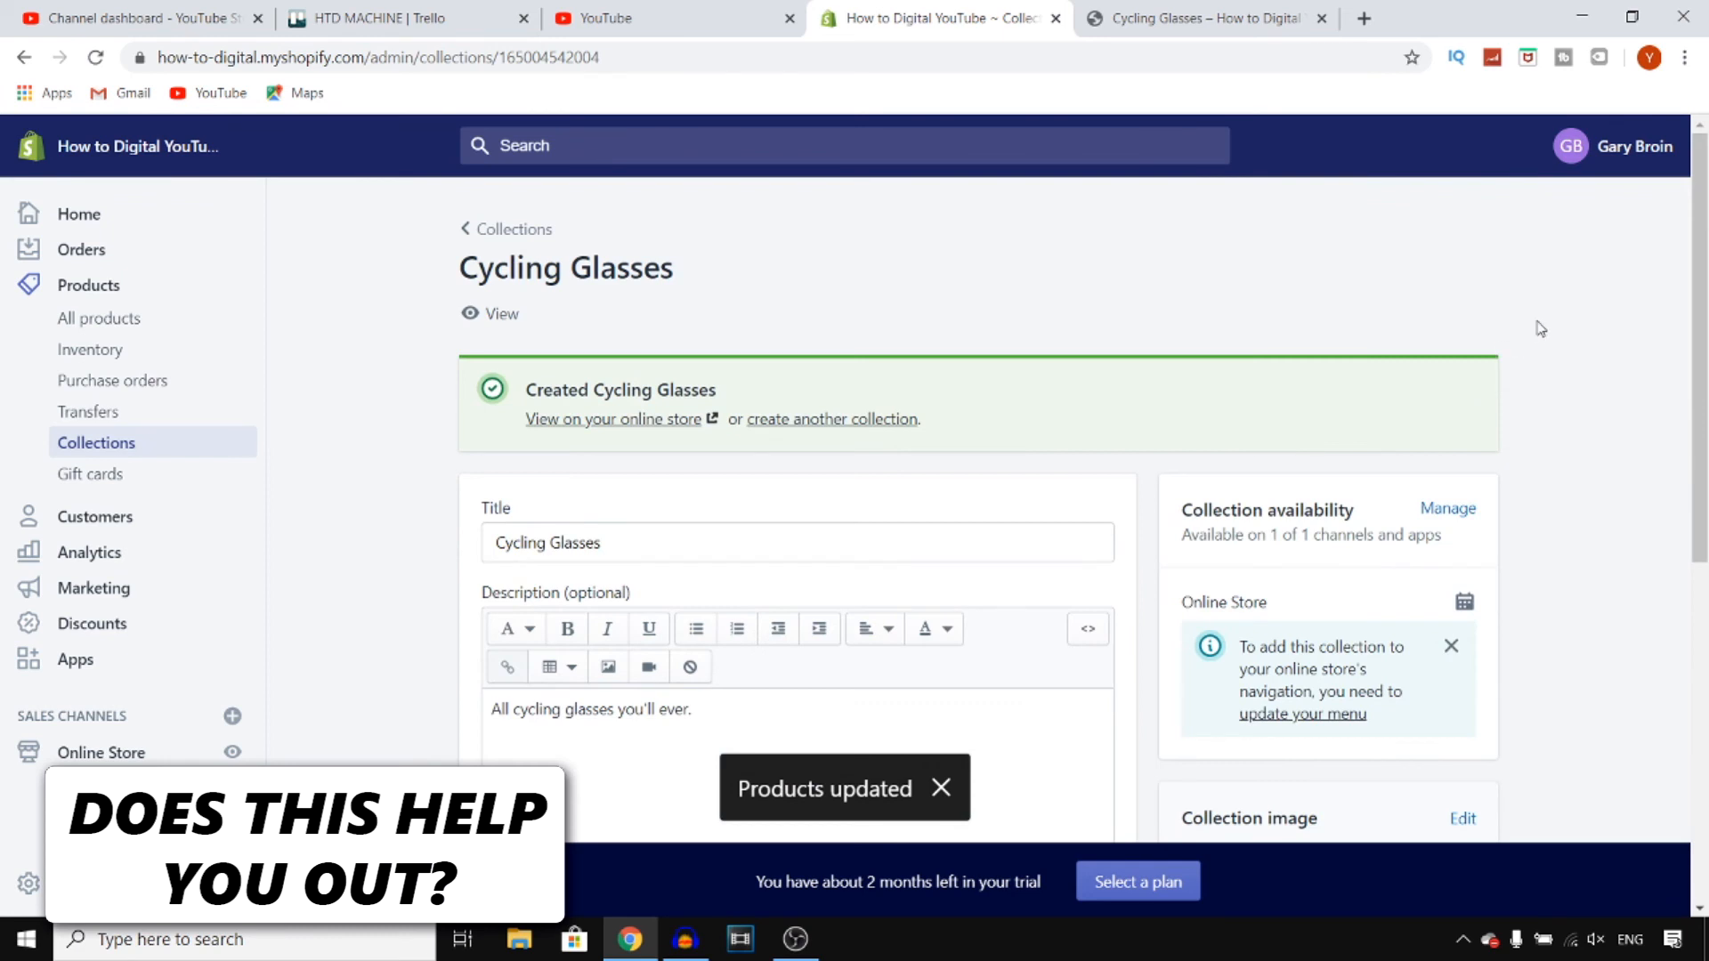
{"action": "left_click", "coordinate": [1131, 11]}
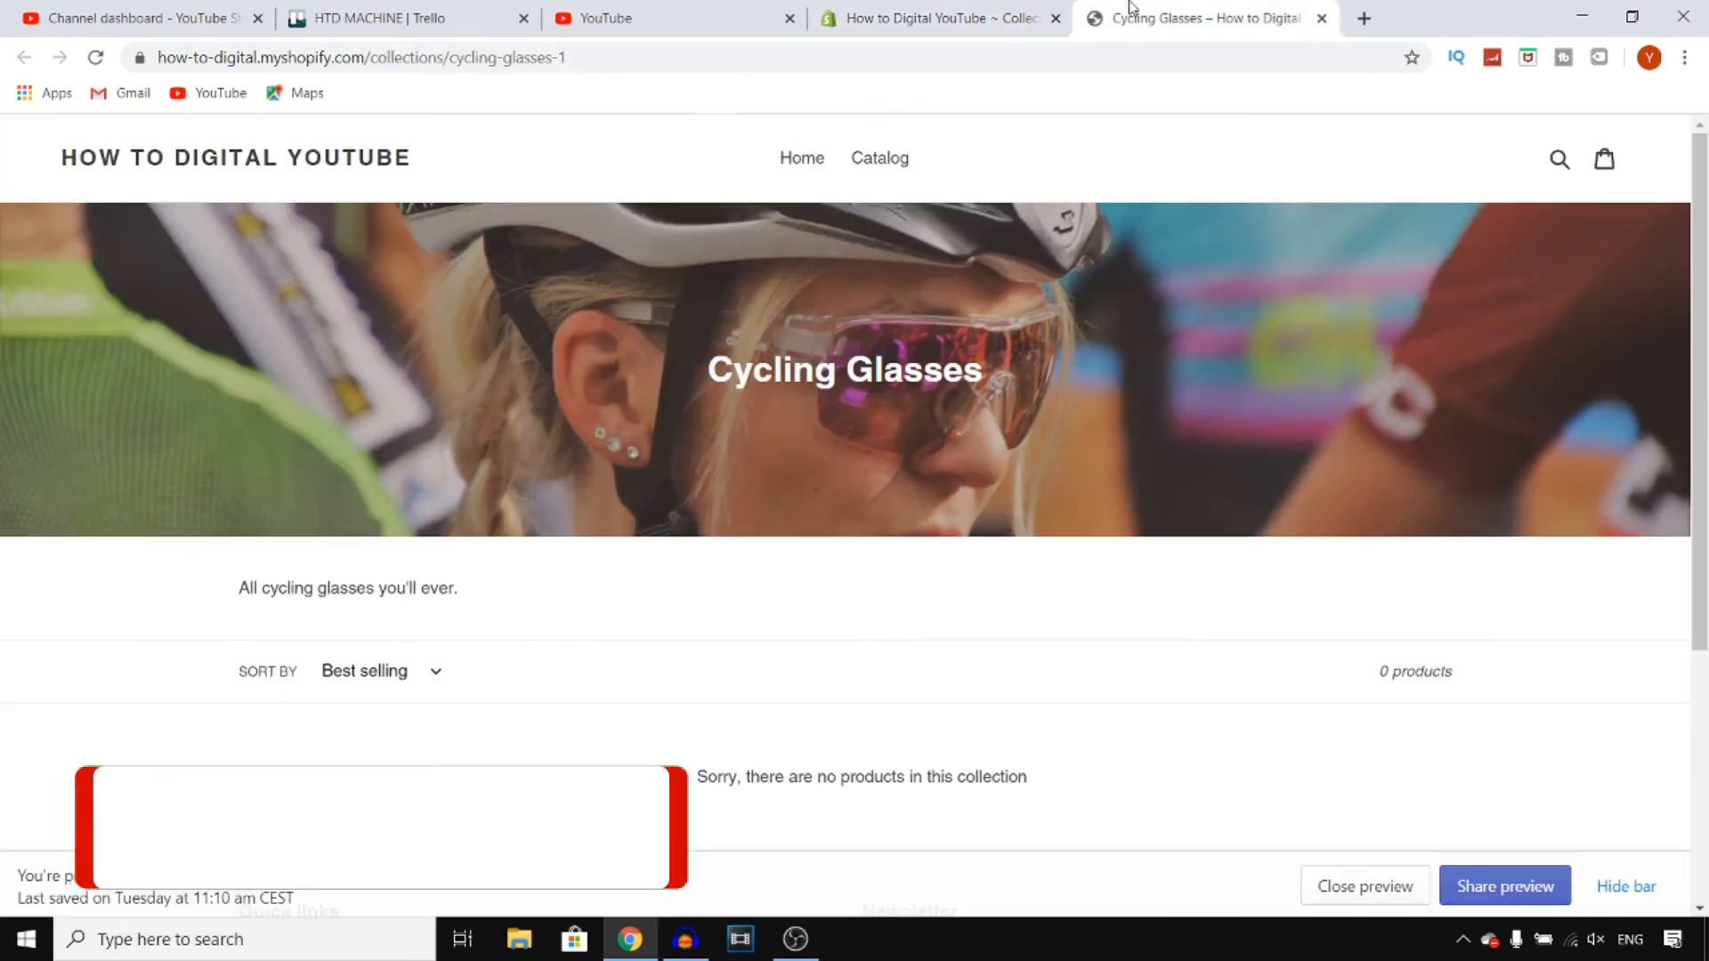
{"action": "left_click", "coordinate": [95, 57]}
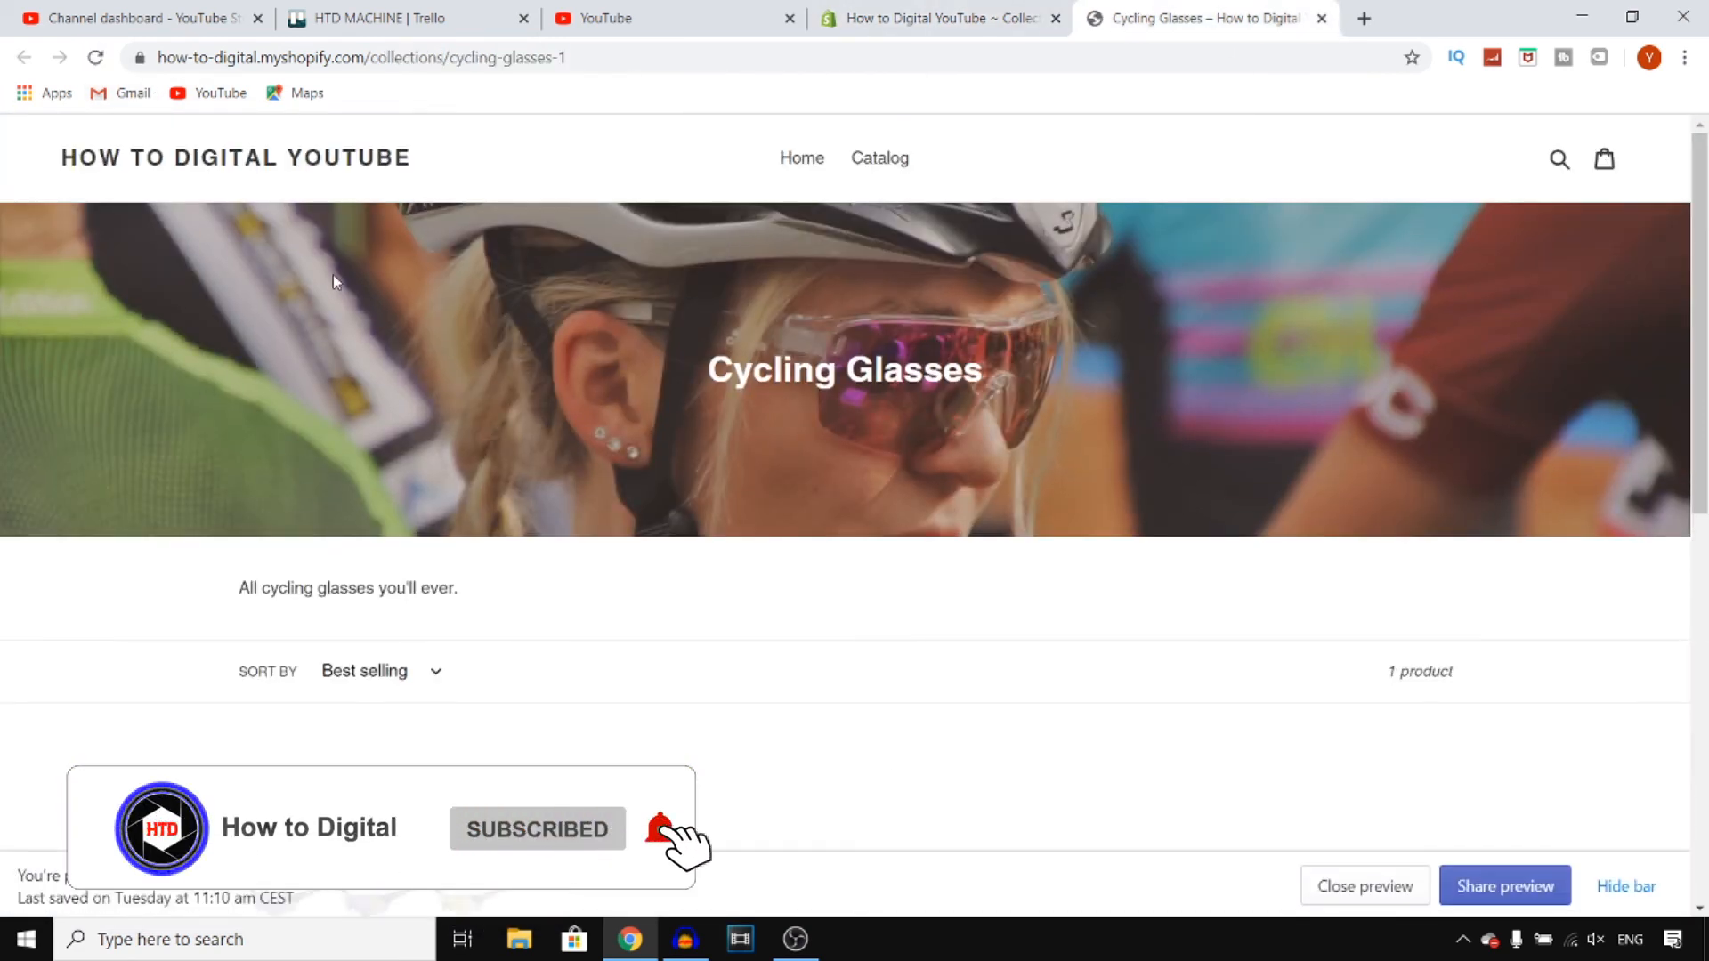
{"action": "scroll", "coordinate": [343, 329], "scroll_direction": "down", "scroll_amount": 6}
{"action": "left_click", "coordinate": [349, 356]}
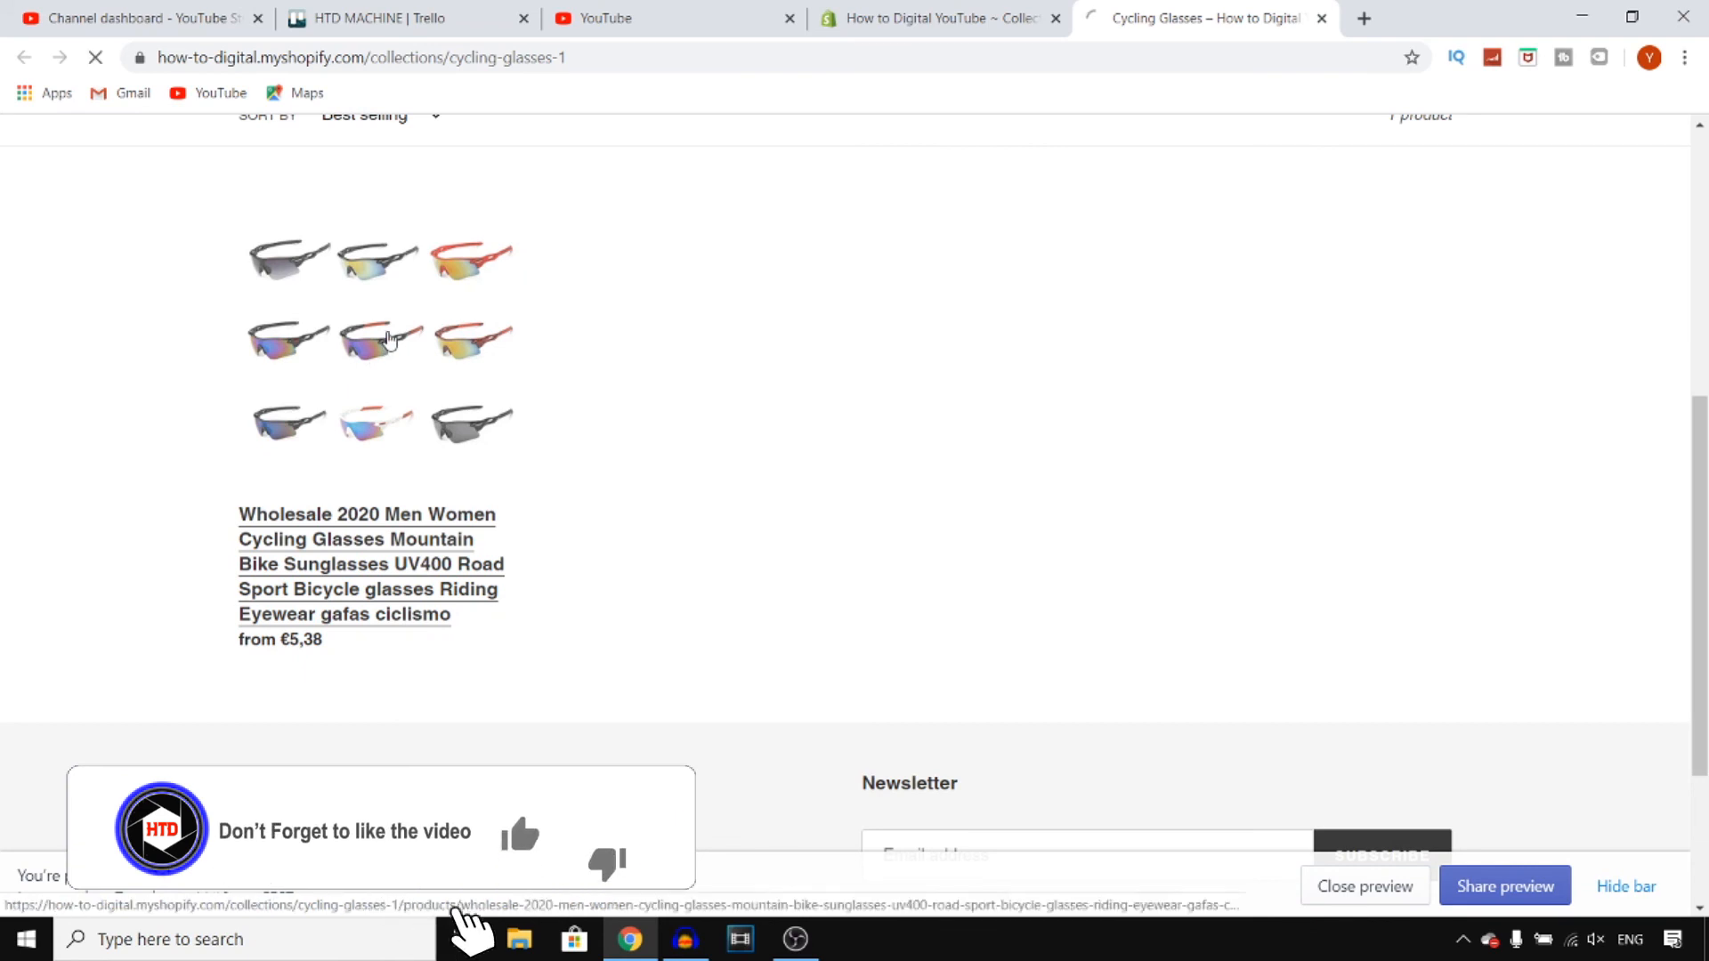
{"action": "left_click", "coordinate": [1005, 11]}
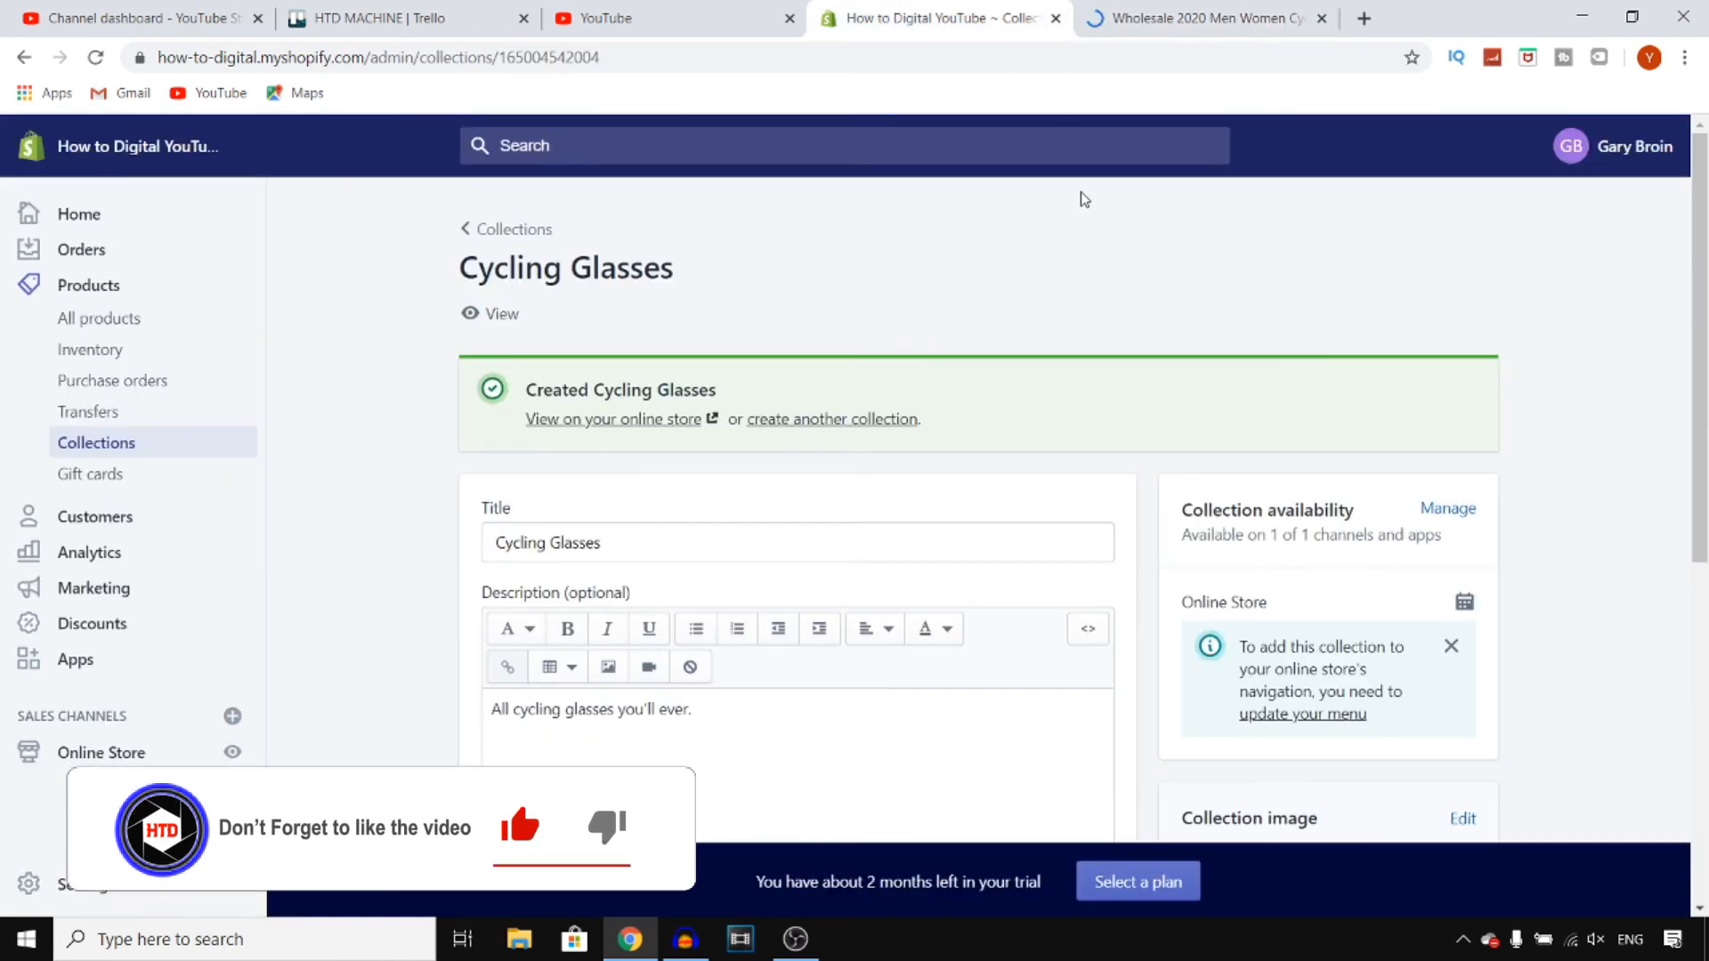